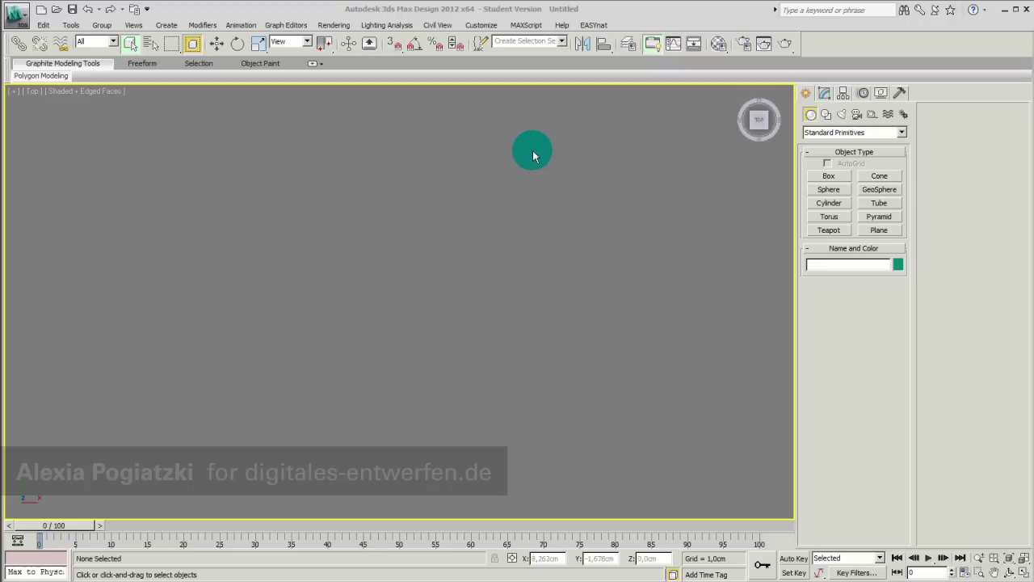
Step: Create a plane in the Top view with 10 length and 10 width segments
click(891, 231)
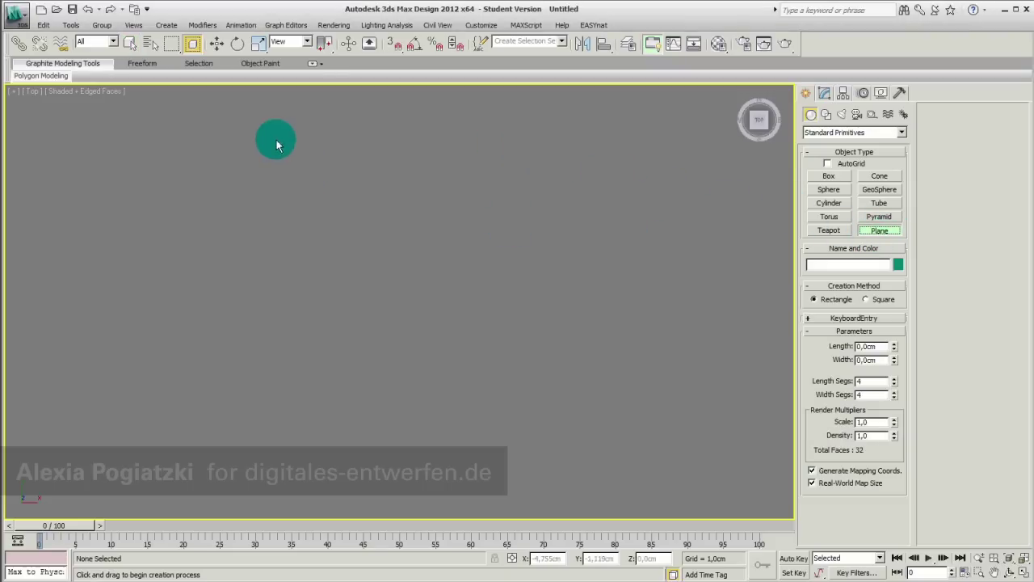
drag(222, 106, 640, 504)
double_click(868, 381)
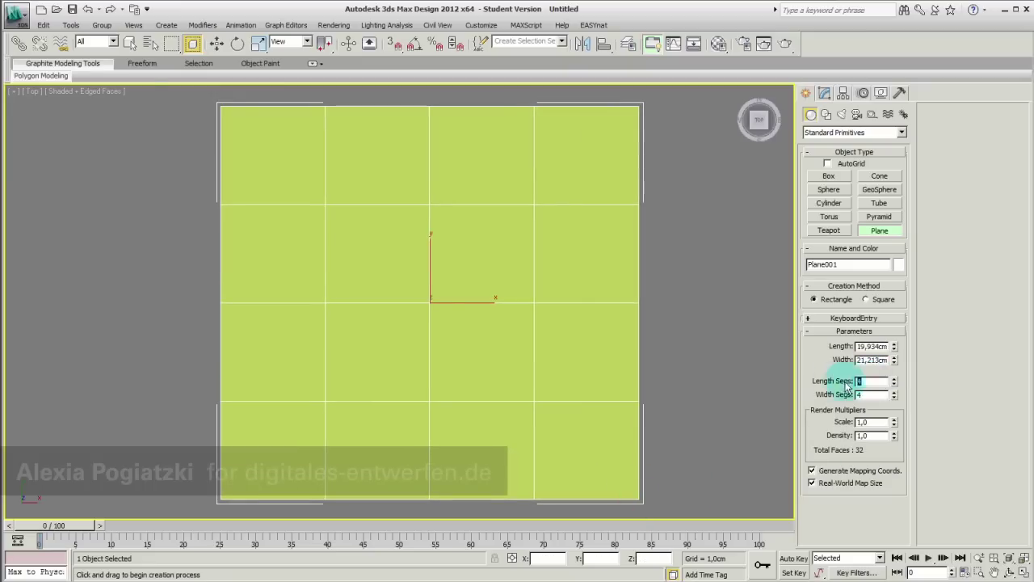
text(10)
double_click(861, 394)
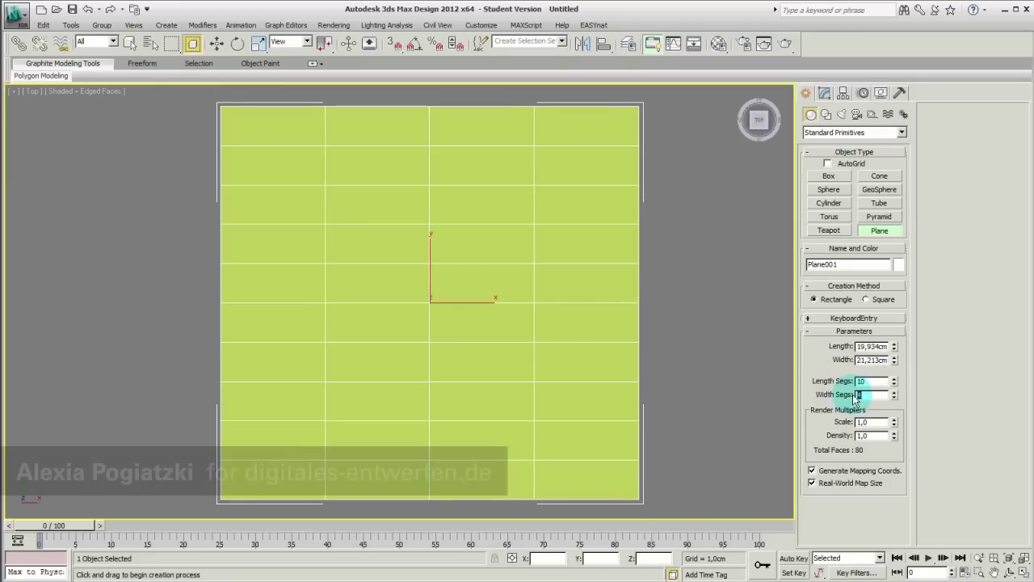
key(Return)
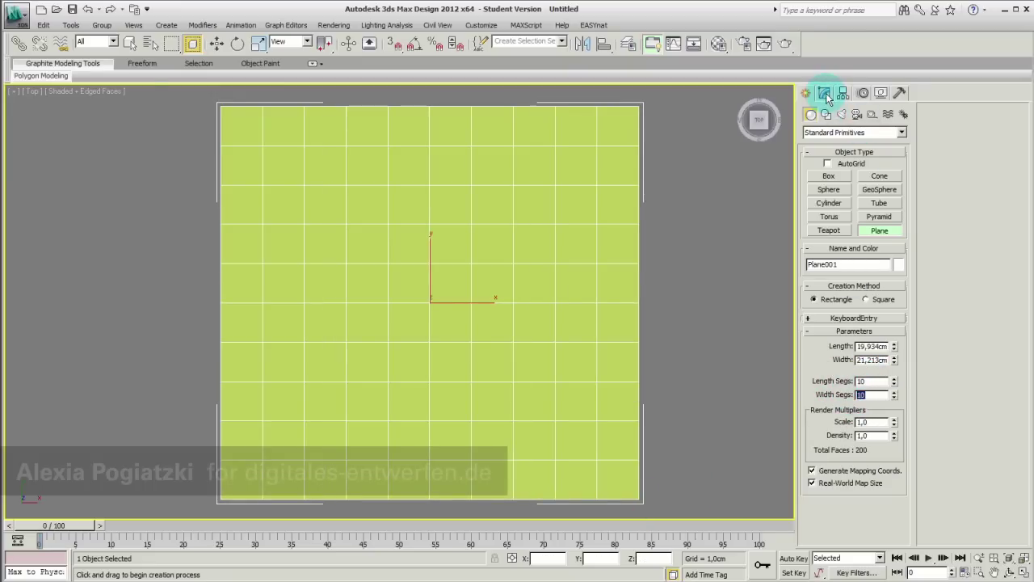
Step: Give the plane a teal object colour
click(825, 93)
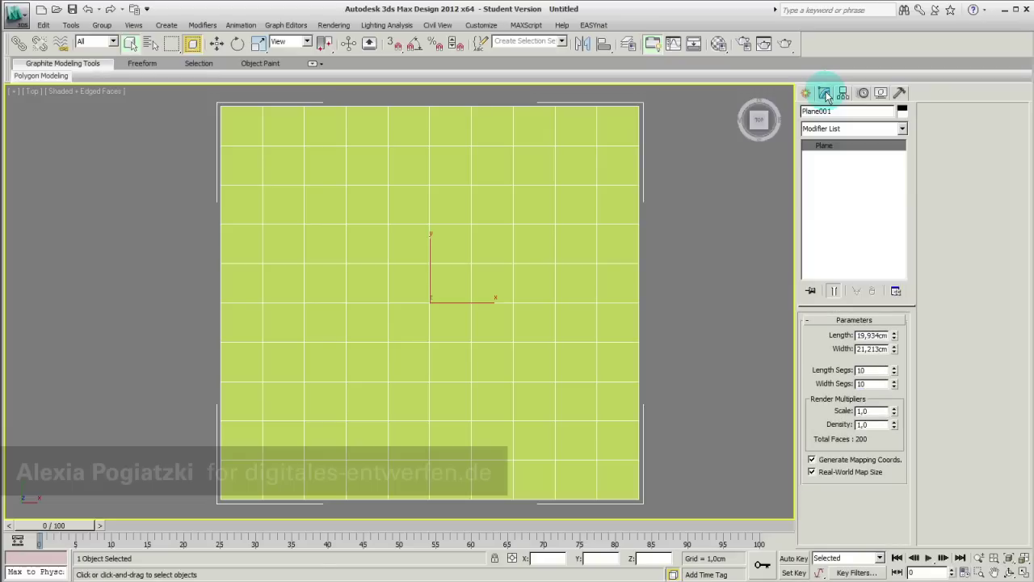
middle_drag(574, 207, 574, 199)
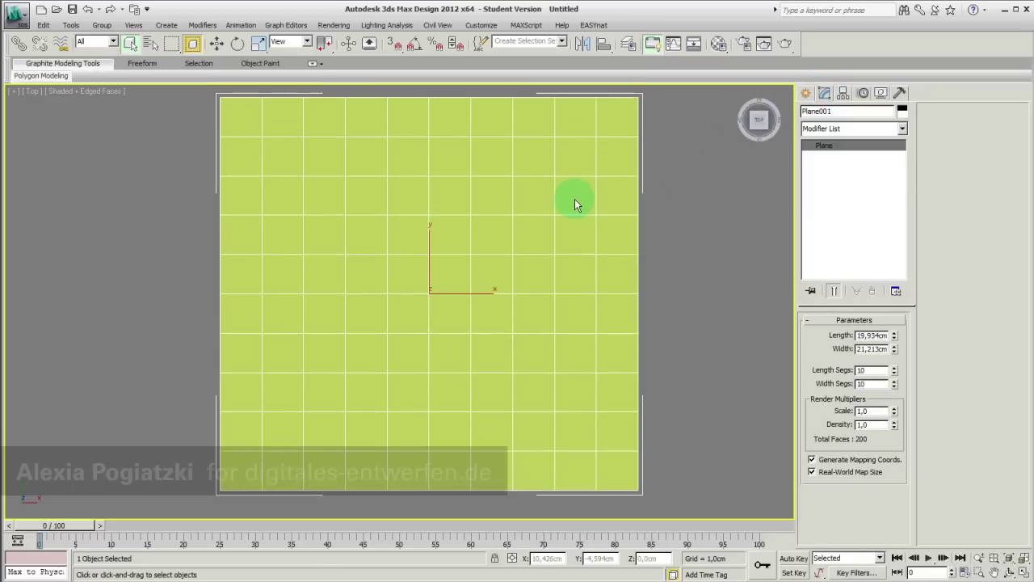
click(901, 110)
click(525, 295)
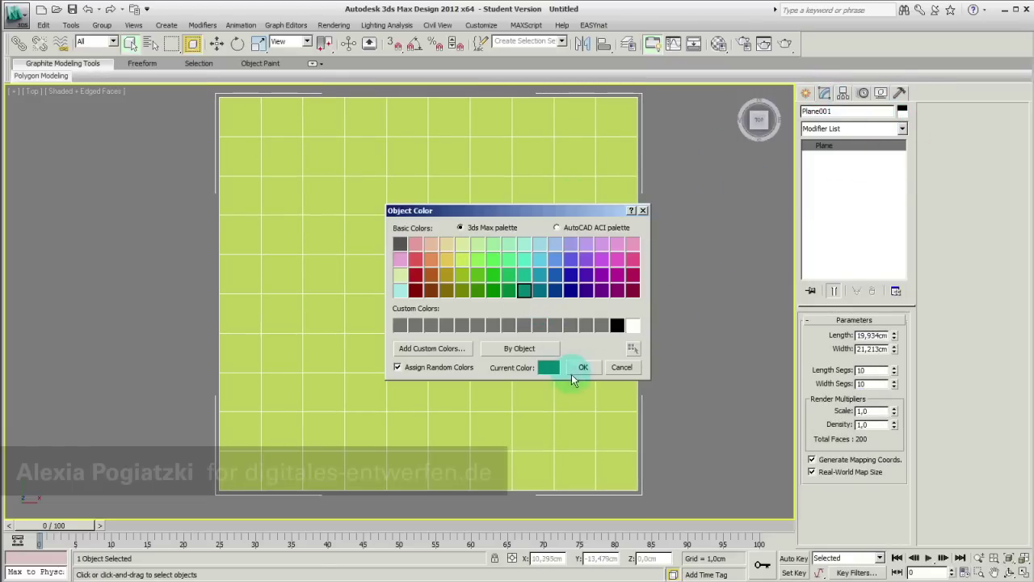
click(583, 367)
middle_drag(514, 333, 507, 329)
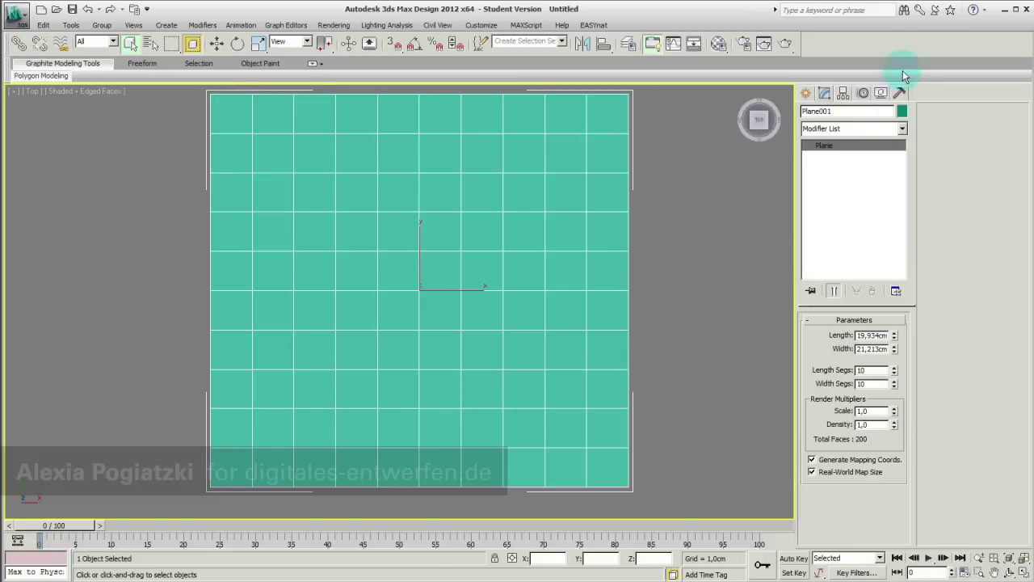
Step: Add Edit Poly to Plane001, select all 100 polygons, and set Edit Poly Mode to Animate
click(902, 128)
key(e)
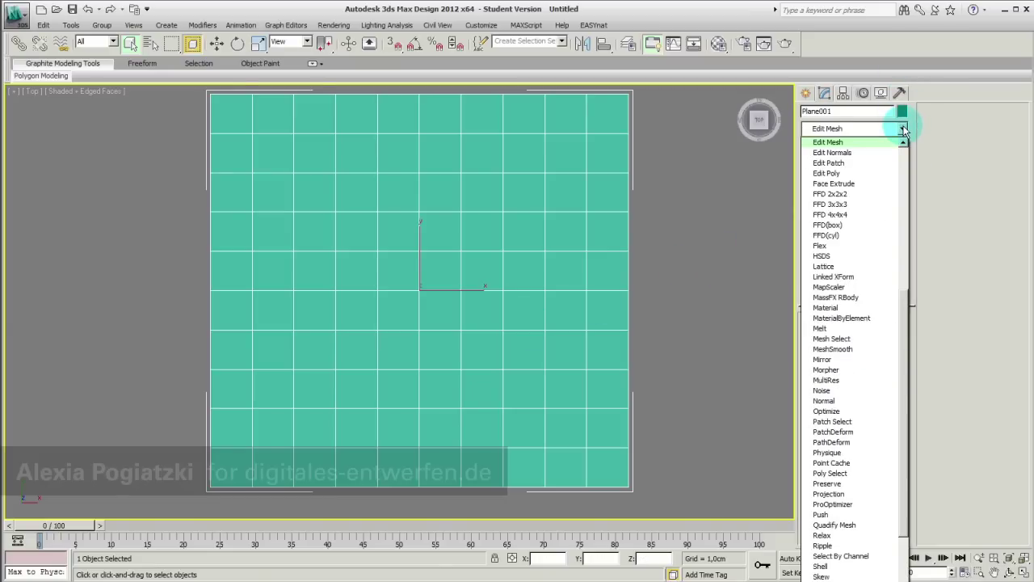
click(828, 173)
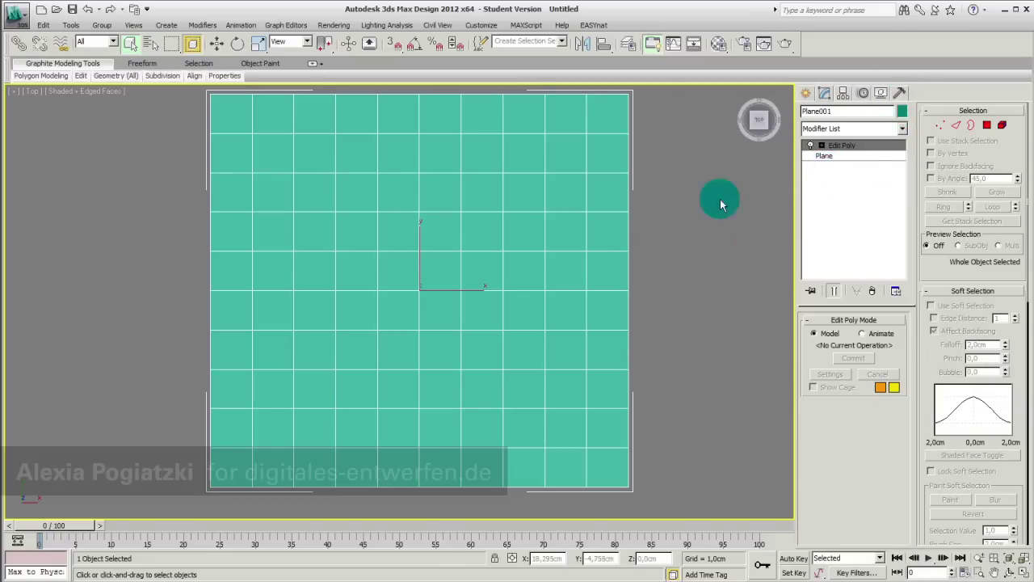
click(822, 145)
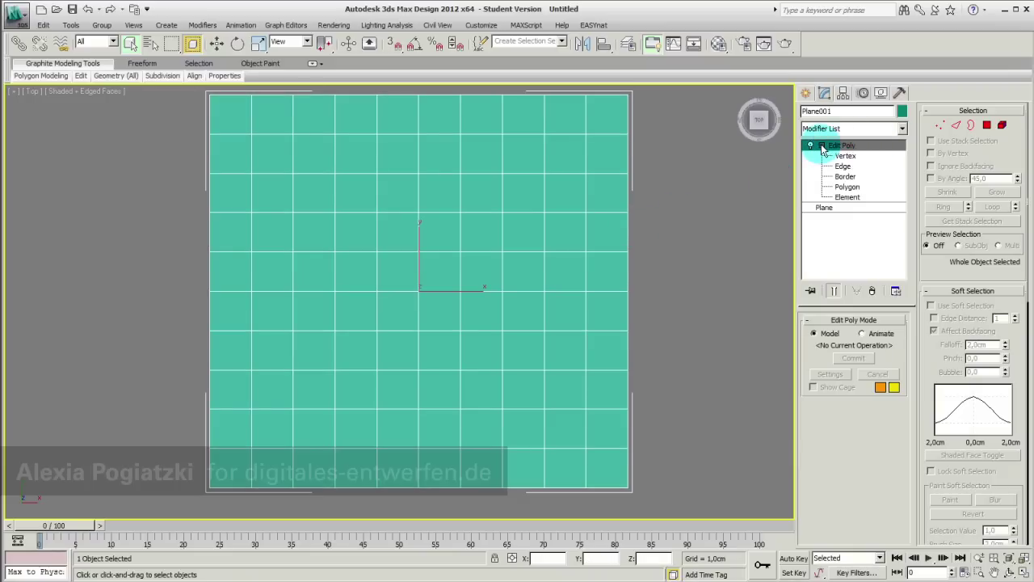
click(846, 188)
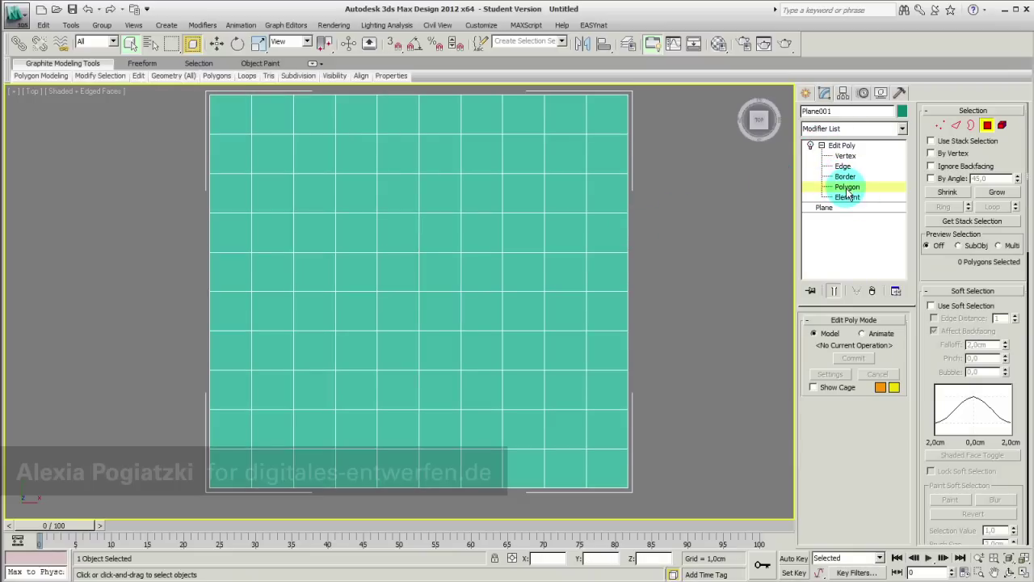
key(ctrl+a)
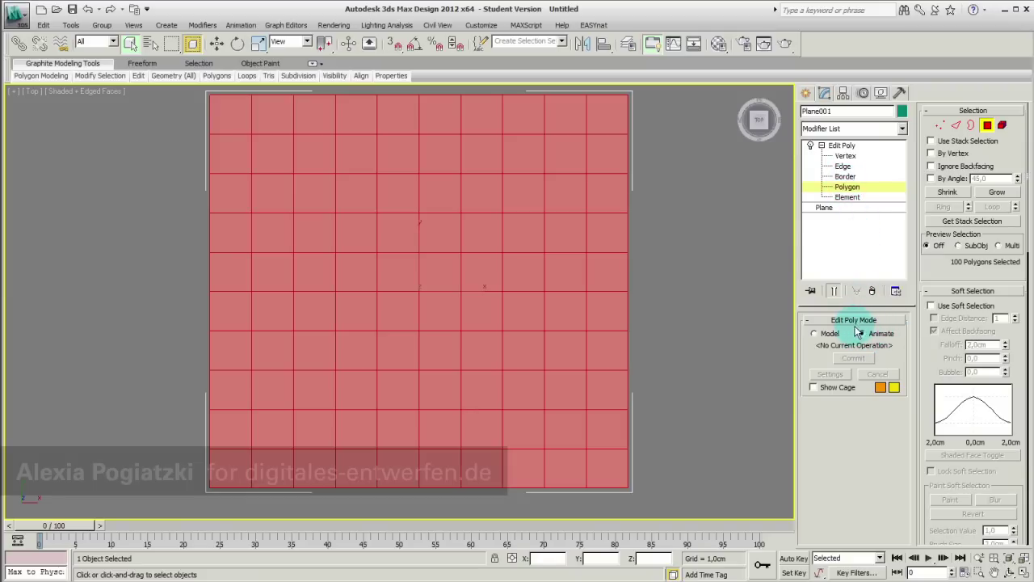
click(861, 333)
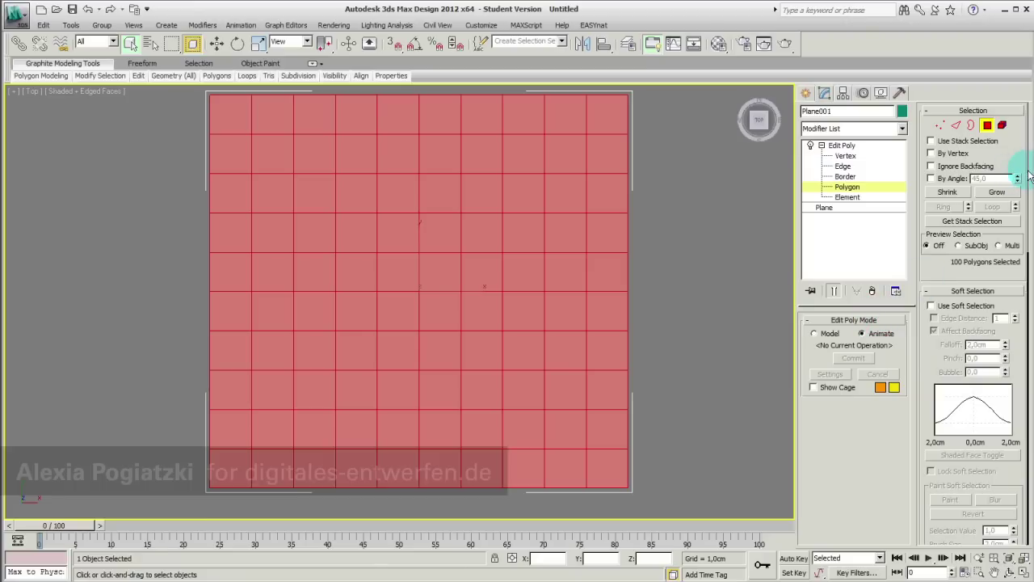
Step: Inset all selected polygons By Polygon with an amount of 0,166cm
drag(1030, 176, 1016, 328)
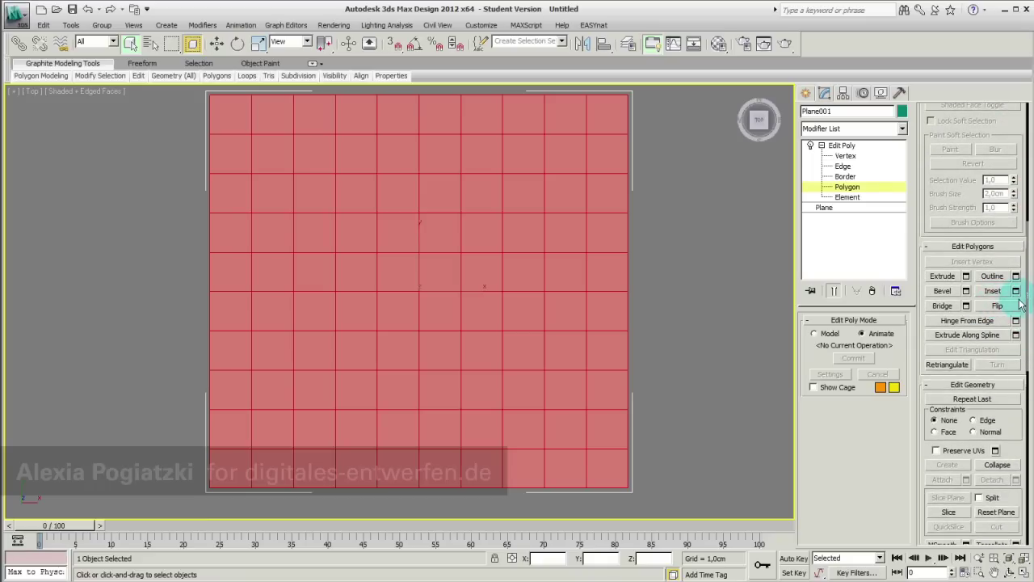
click(1015, 291)
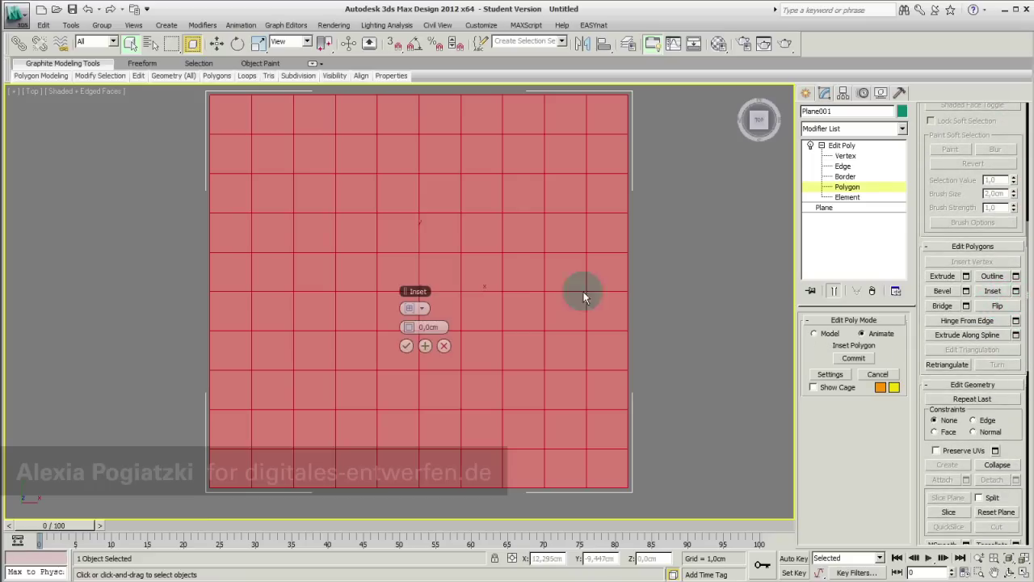
click(421, 310)
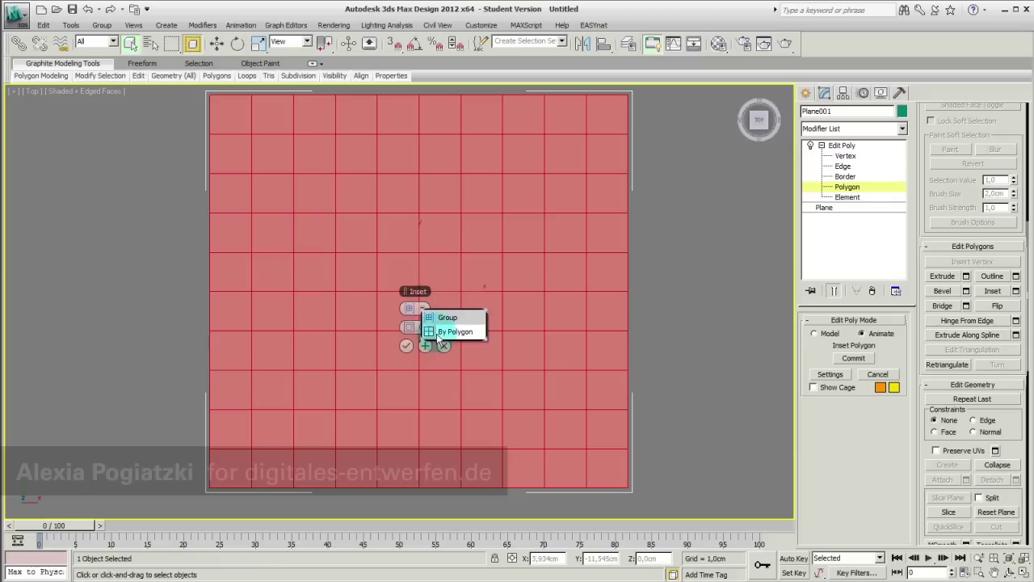
click(465, 334)
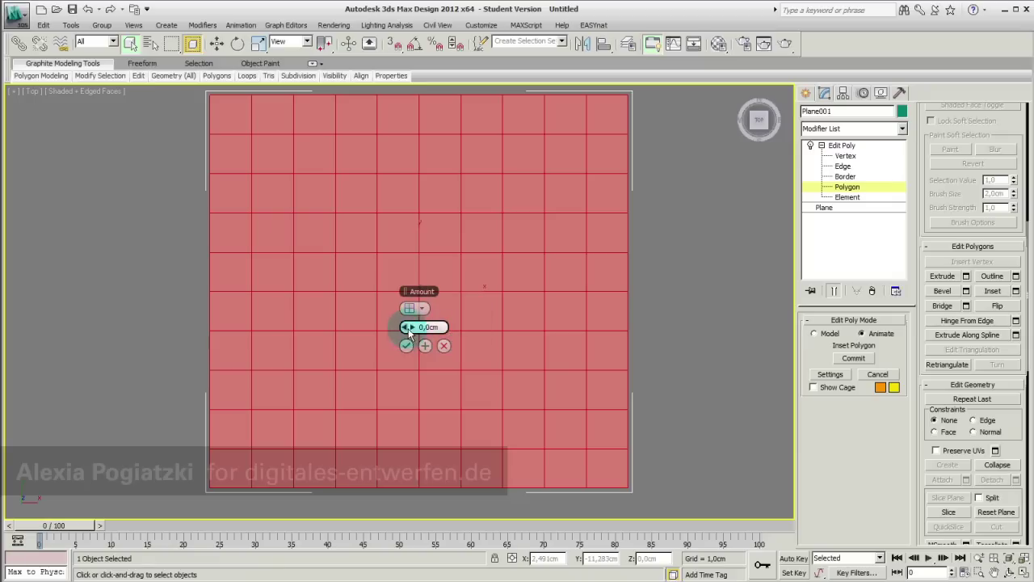
drag(409, 327, 413, 327)
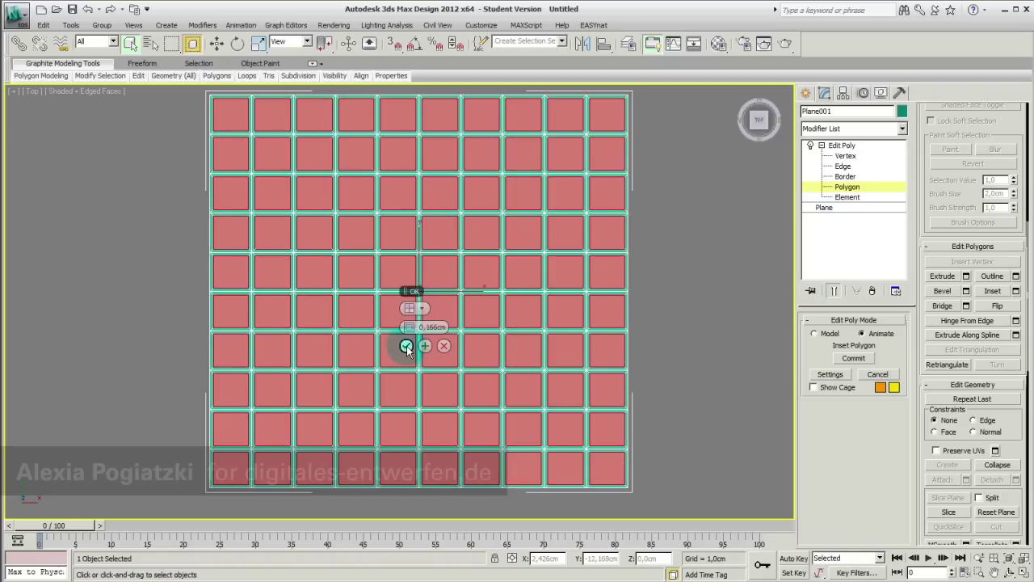
click(406, 345)
Step: Add a DeleteMesh modifier to remove the inset inner faces, leaving a grid frame
click(822, 146)
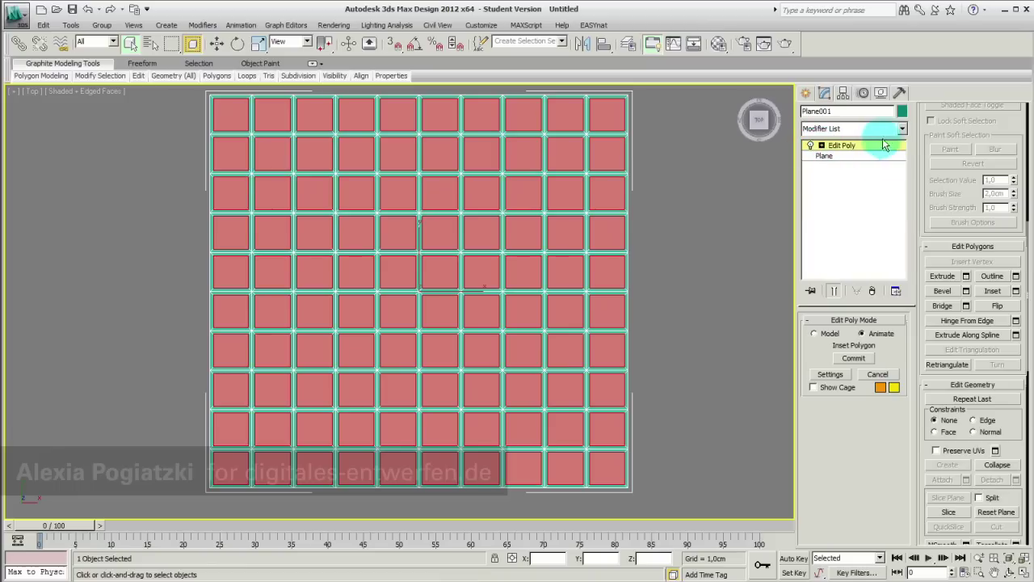
click(901, 131)
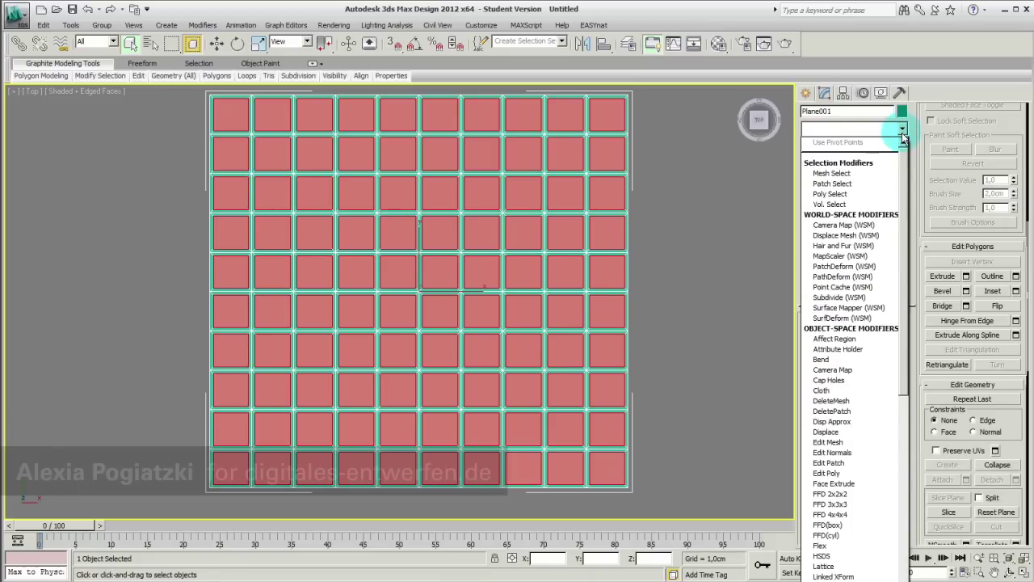
text(de)
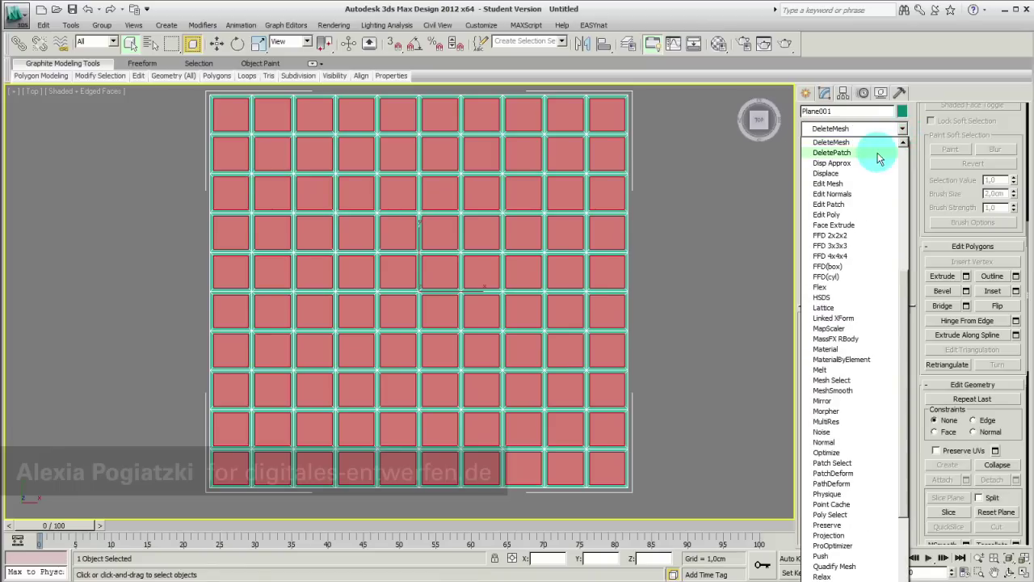
key(Return)
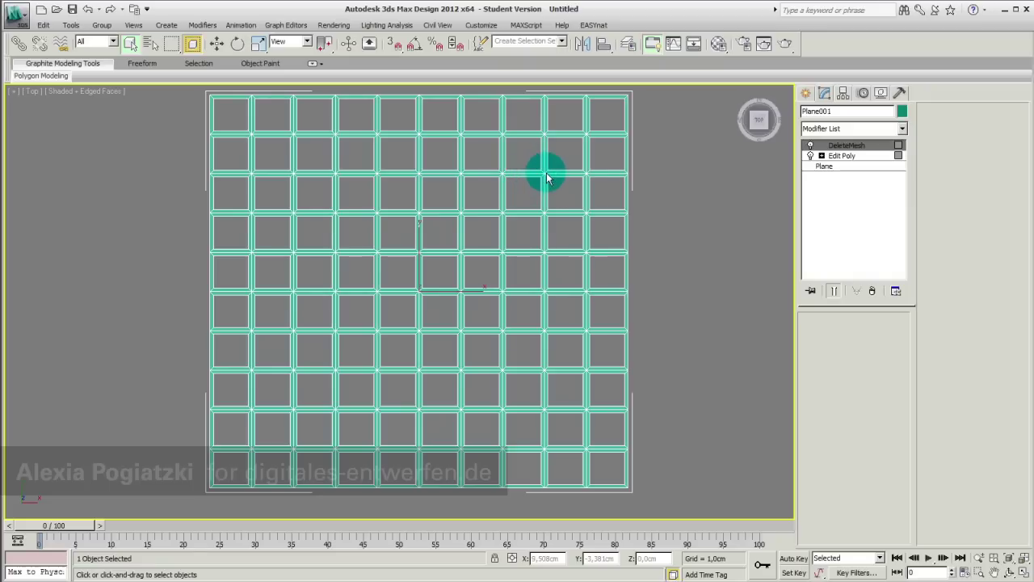
click(904, 126)
Step: Add a second Edit Poly modifier on top of DeleteMesh
key(e)
key(e)
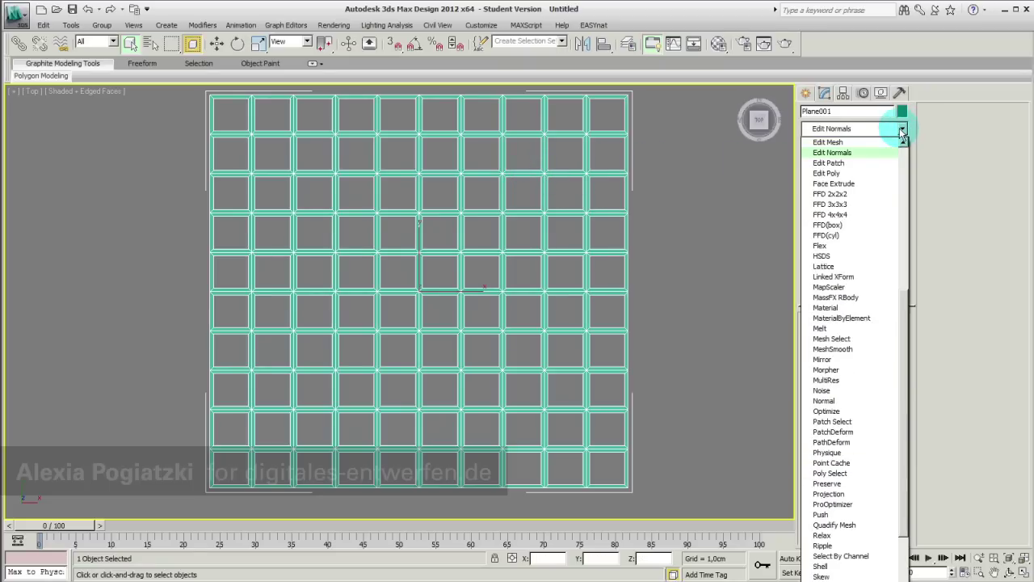
key(e)
key(e)
key(Return)
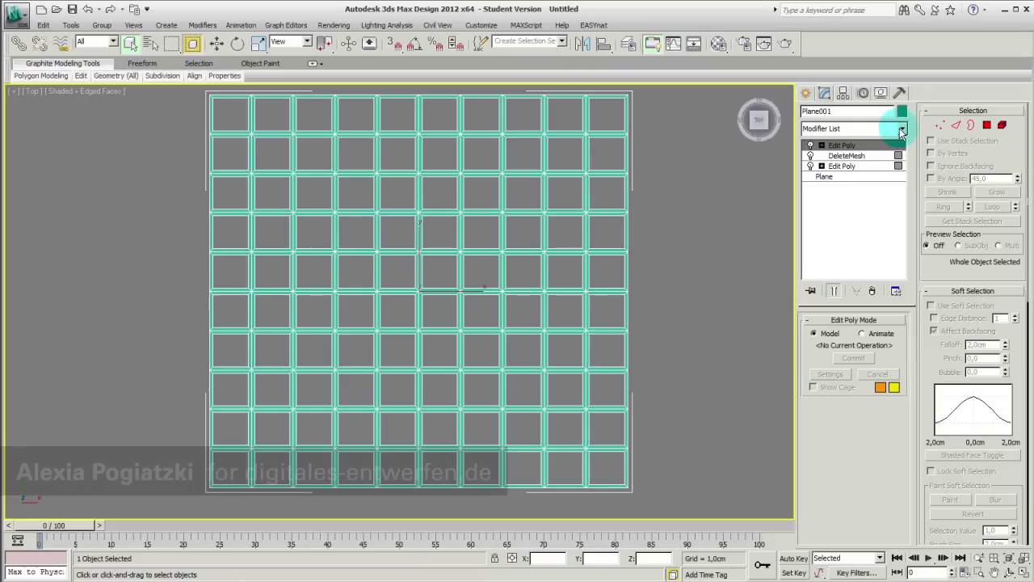
Step: Rename the lower Edit Poly modifier to 'EP Inset'
click(845, 168)
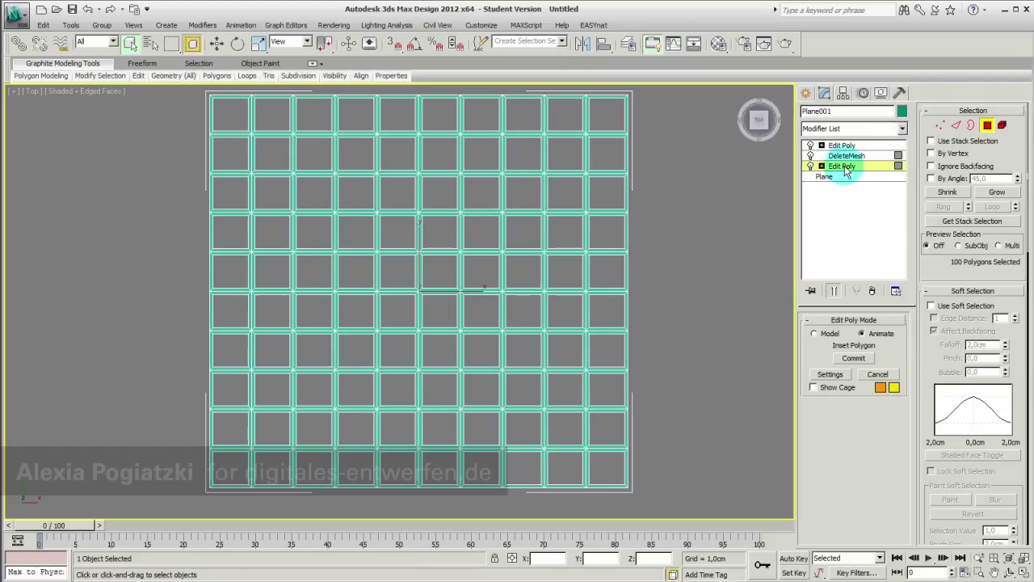
right_click(845, 167)
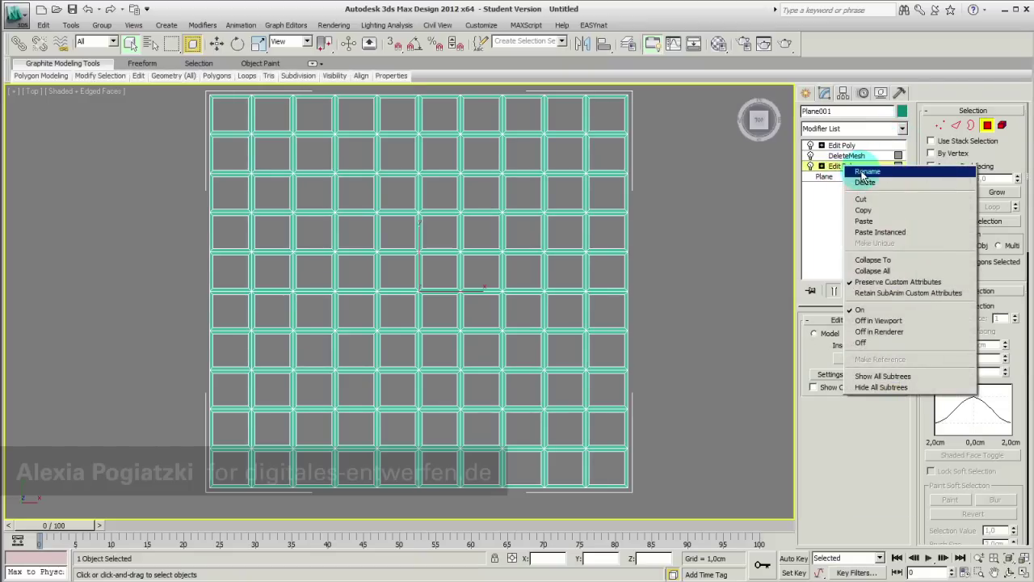
click(863, 172)
text(EP Inse)
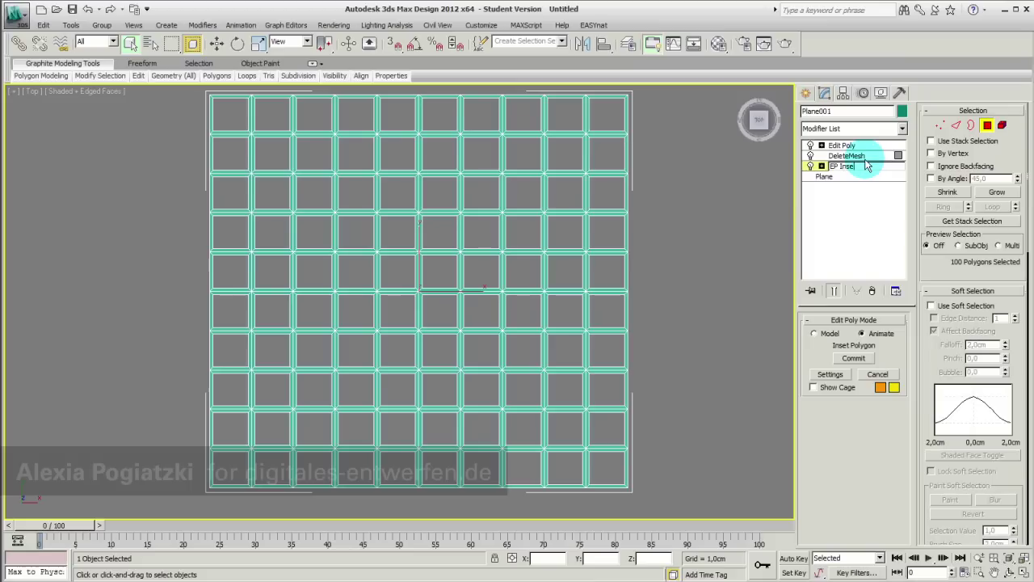
text(t)
key(Return)
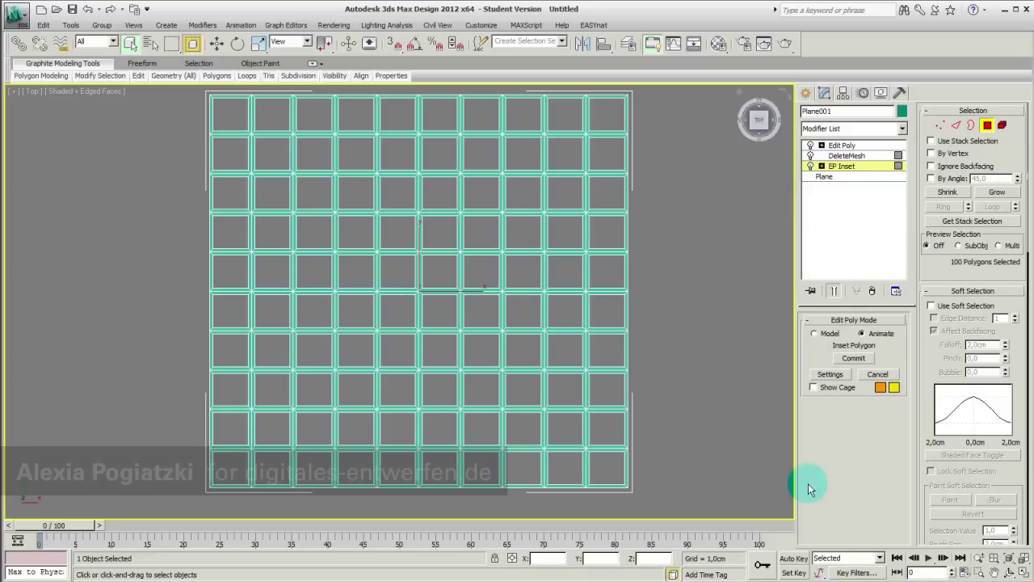
Step: Recommit the thin polygon inset with a slightly adjusted amount
click(836, 379)
drag(411, 323, 421, 327)
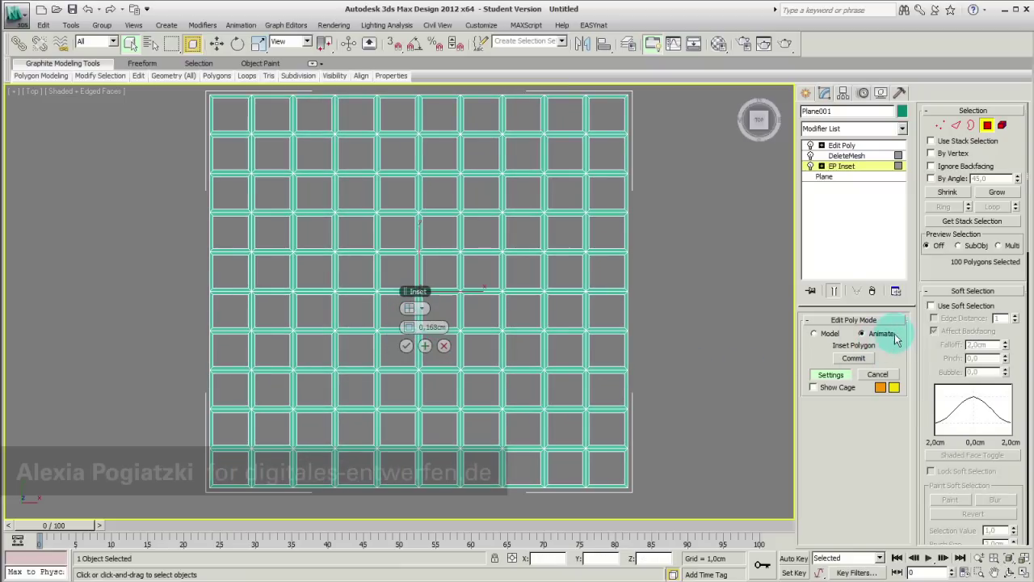
click(407, 344)
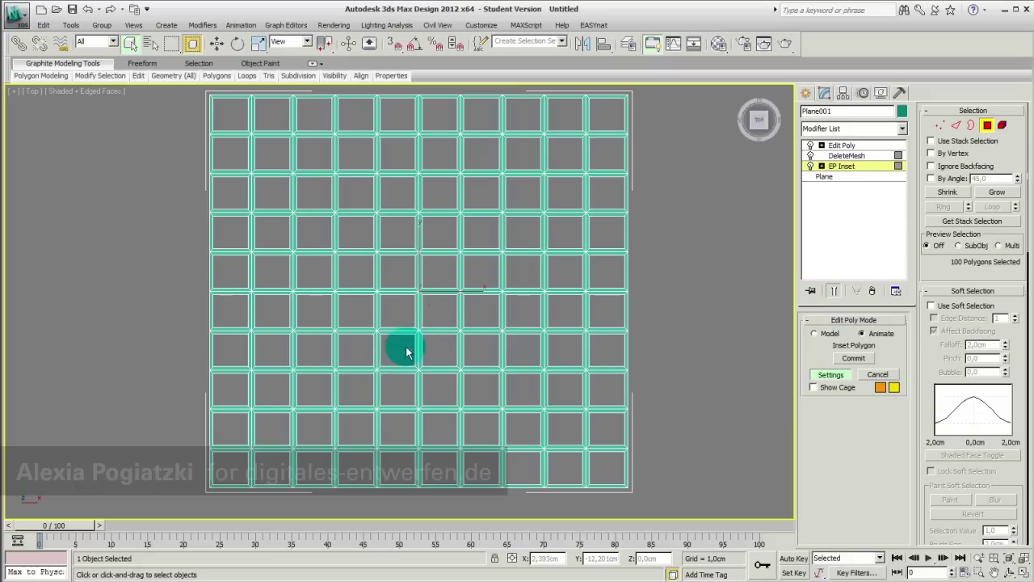
click(867, 146)
Step: Apply a Morpher modifier at the top of Plane001's stack
click(903, 130)
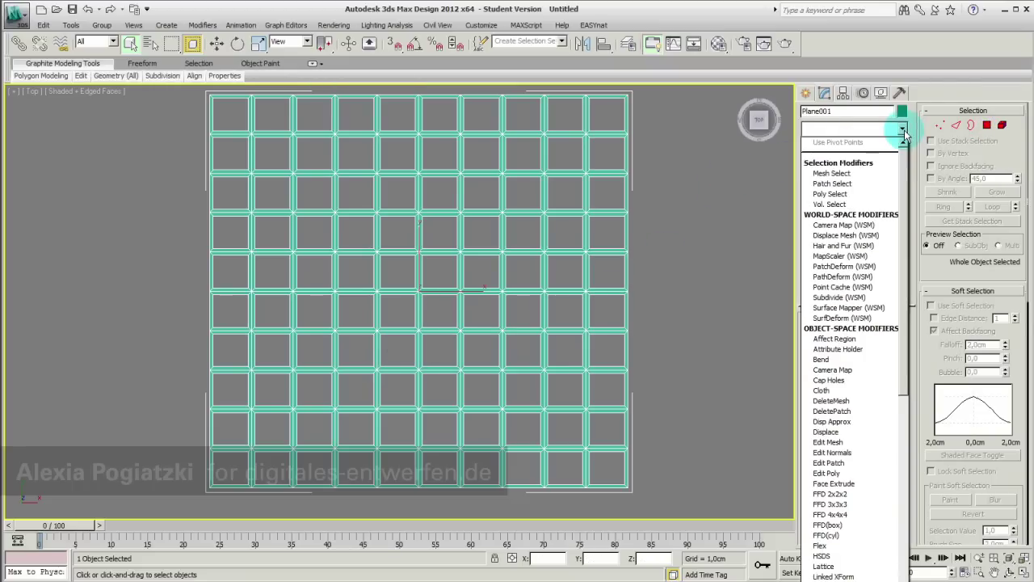
key(m)
key(o)
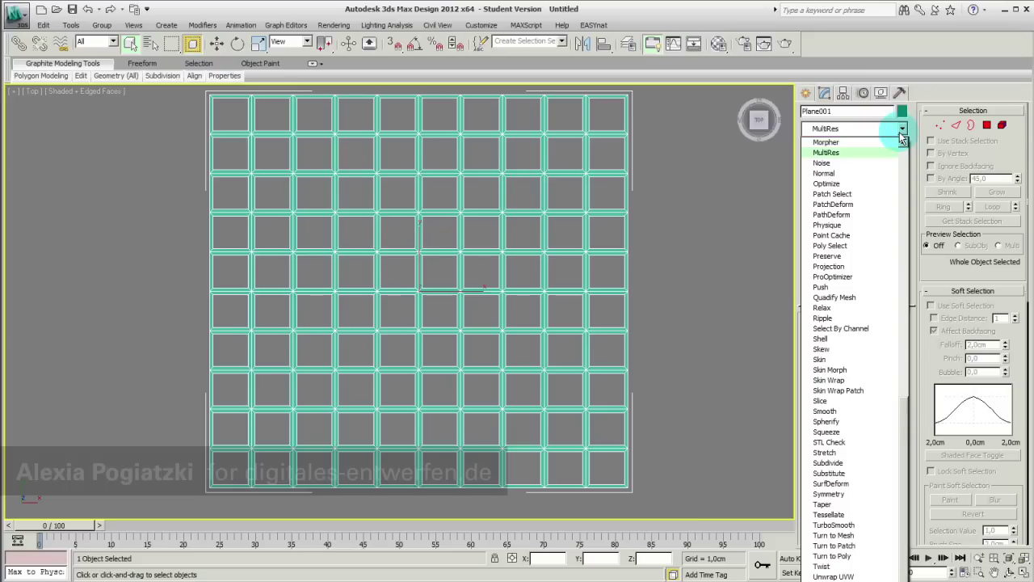
key(Return)
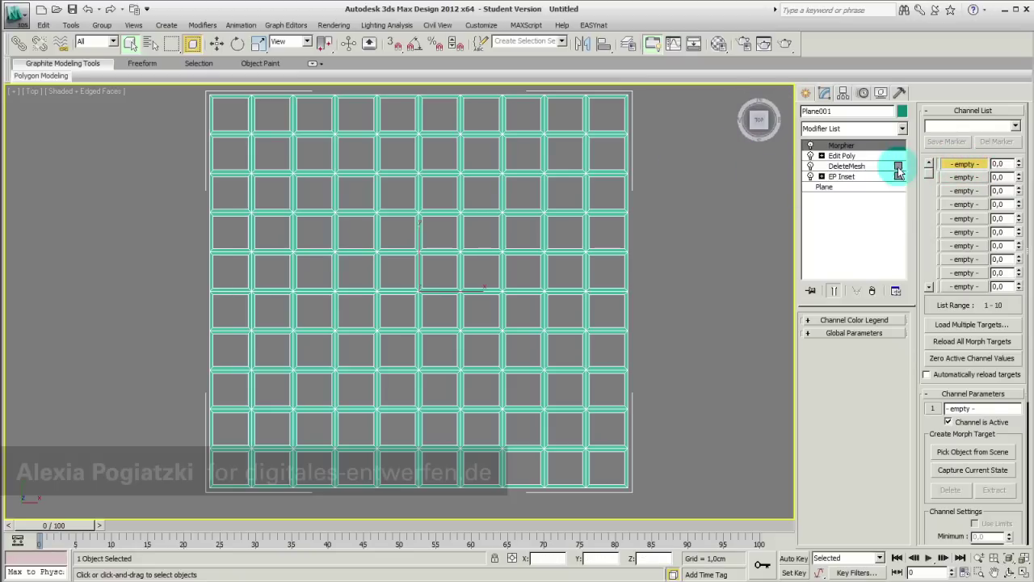
Step: Capture the current thin-frame shape into morph channel 1 named 'auf'
click(969, 165)
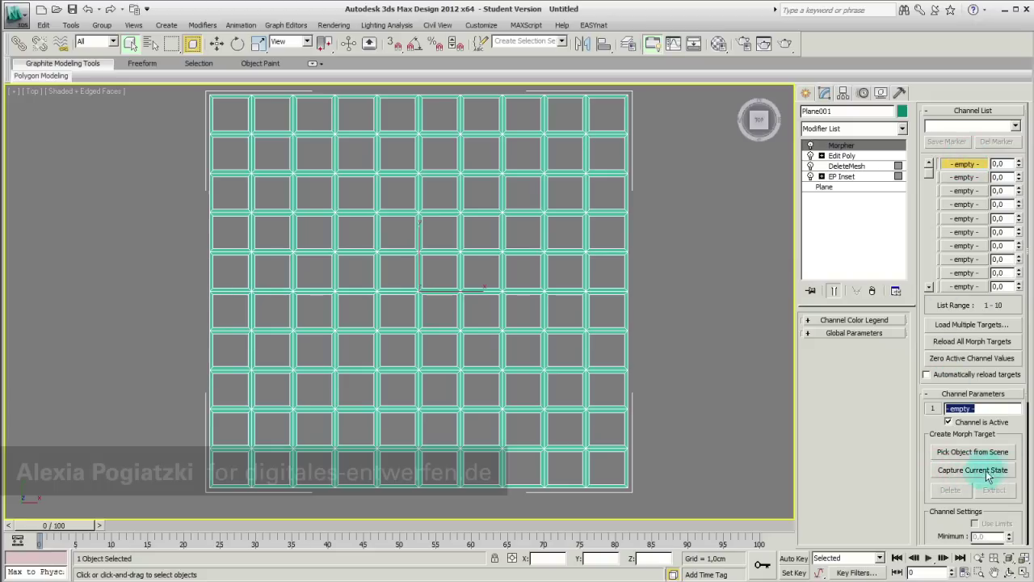
click(976, 475)
text(auf)
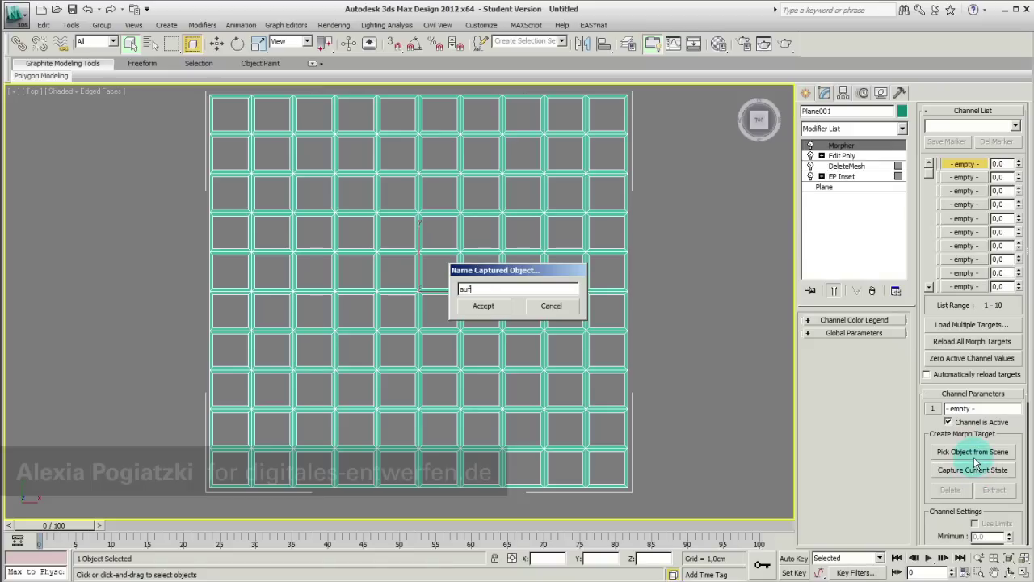
click(495, 306)
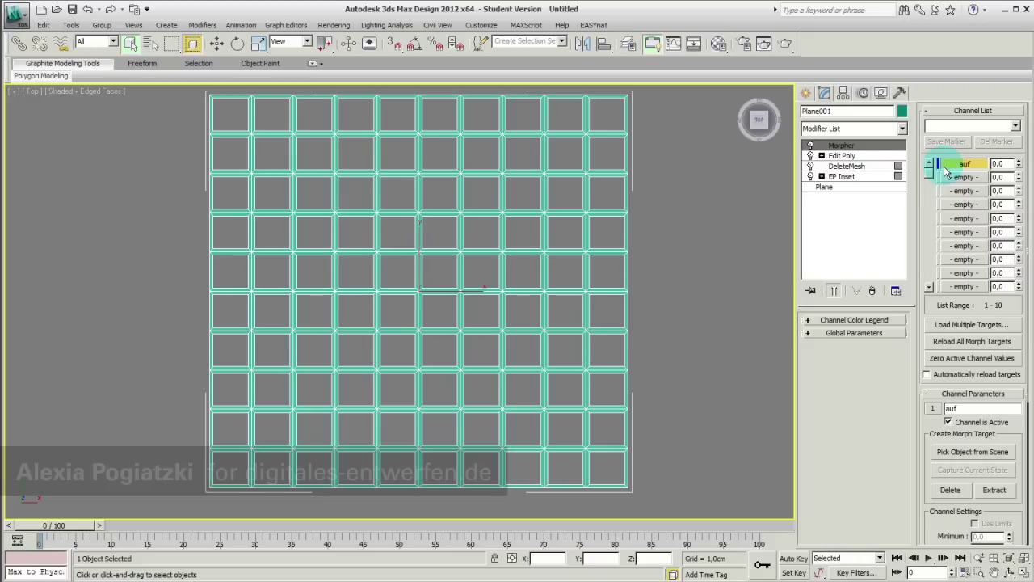
Step: Widen the EP Inset polygon inset to about 0.758cm so the holes become small
click(821, 177)
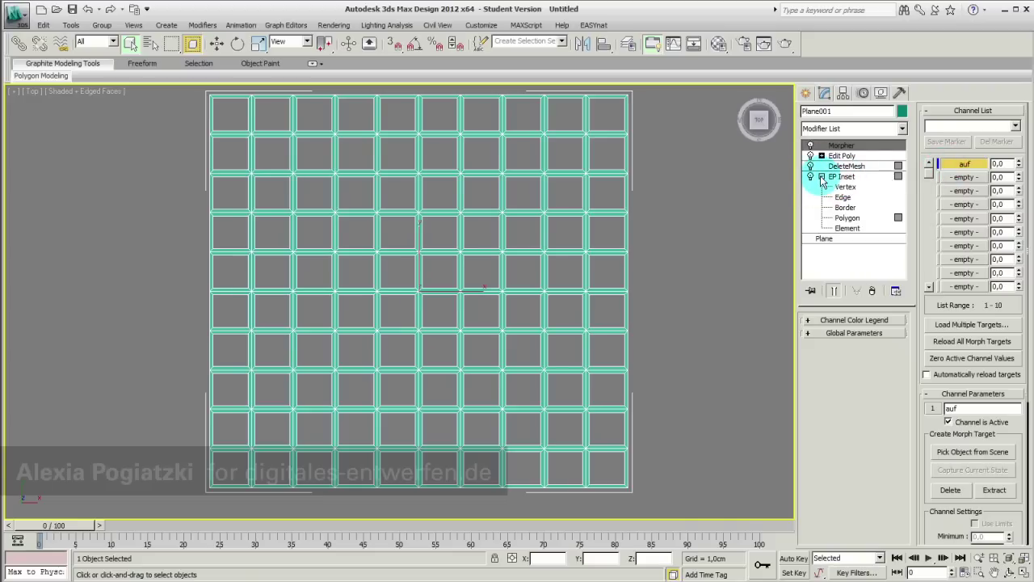
click(845, 219)
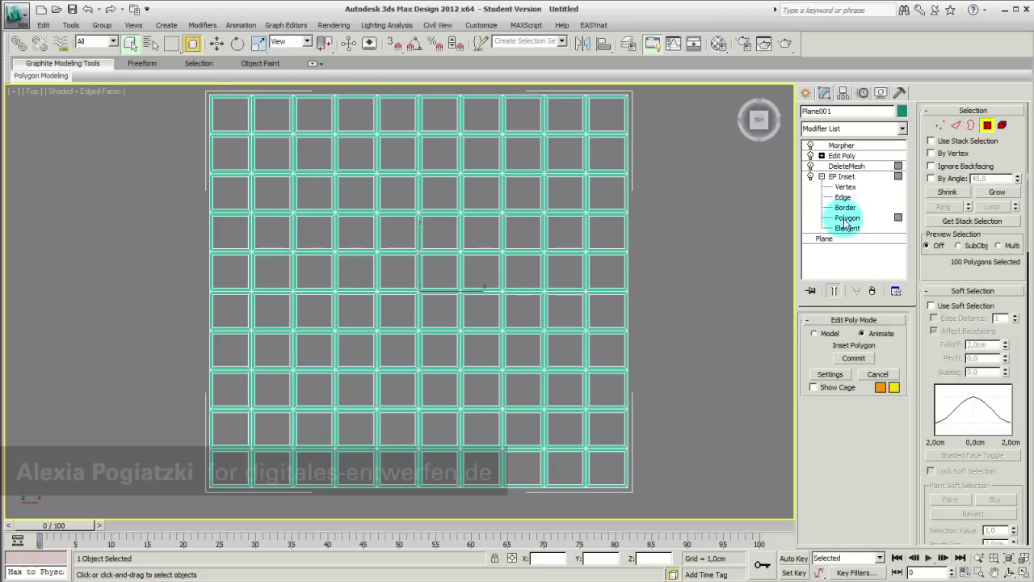
click(828, 375)
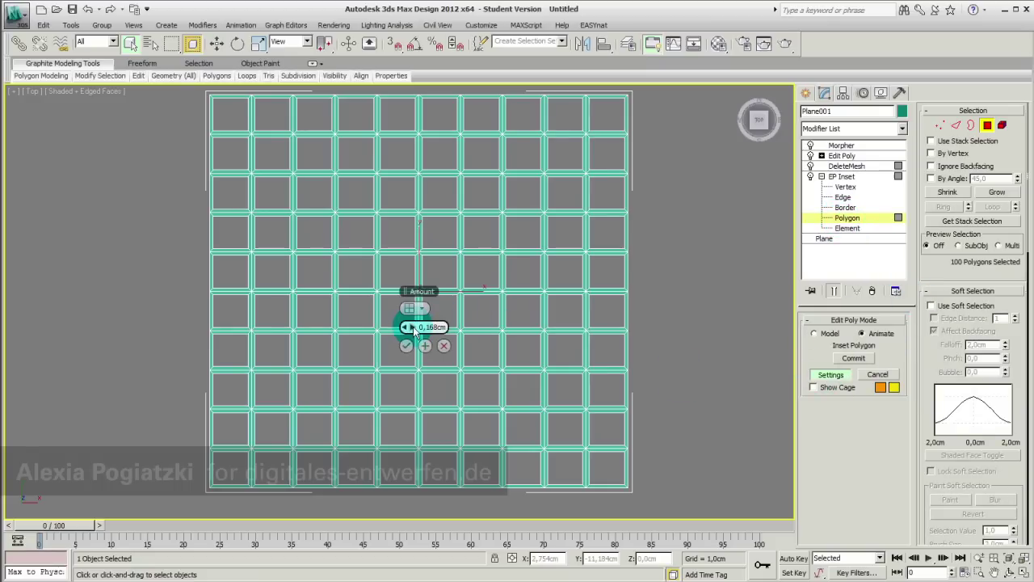
drag(413, 326, 426, 330)
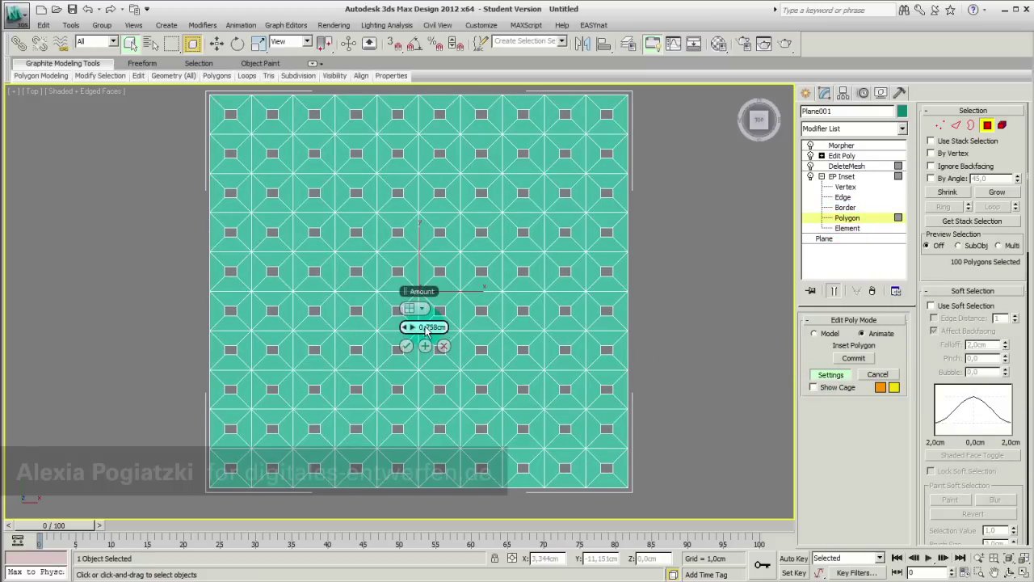
click(407, 345)
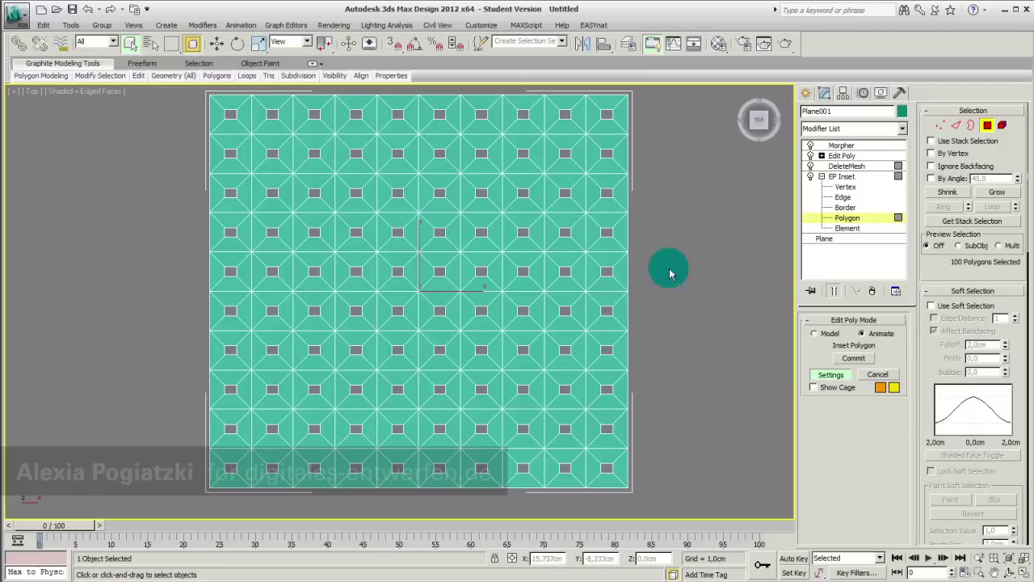
Step: Capture the small-hole shape into morph channel 2 as 'zu', then set 'auf' to 100
click(841, 145)
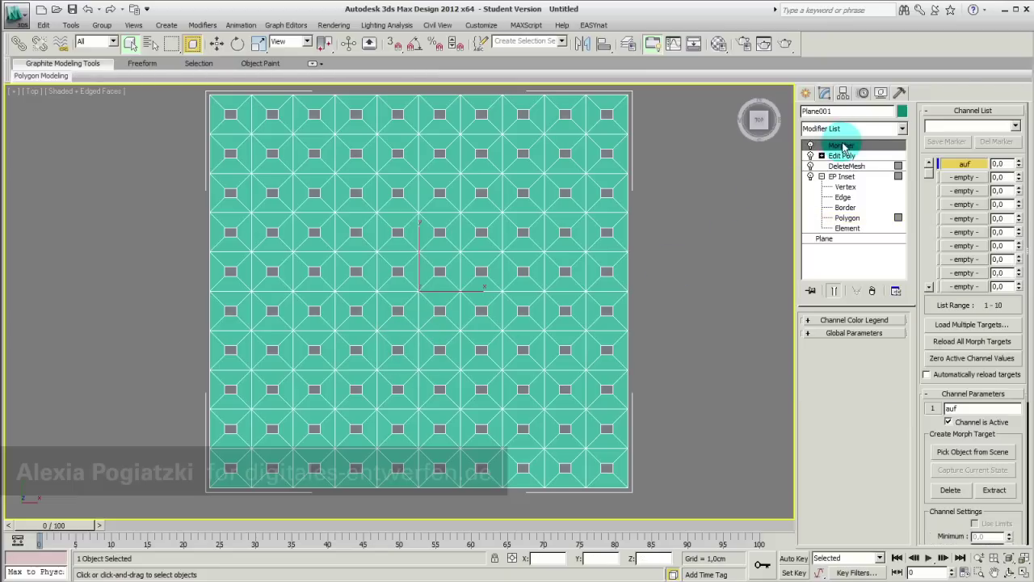
click(963, 181)
click(963, 179)
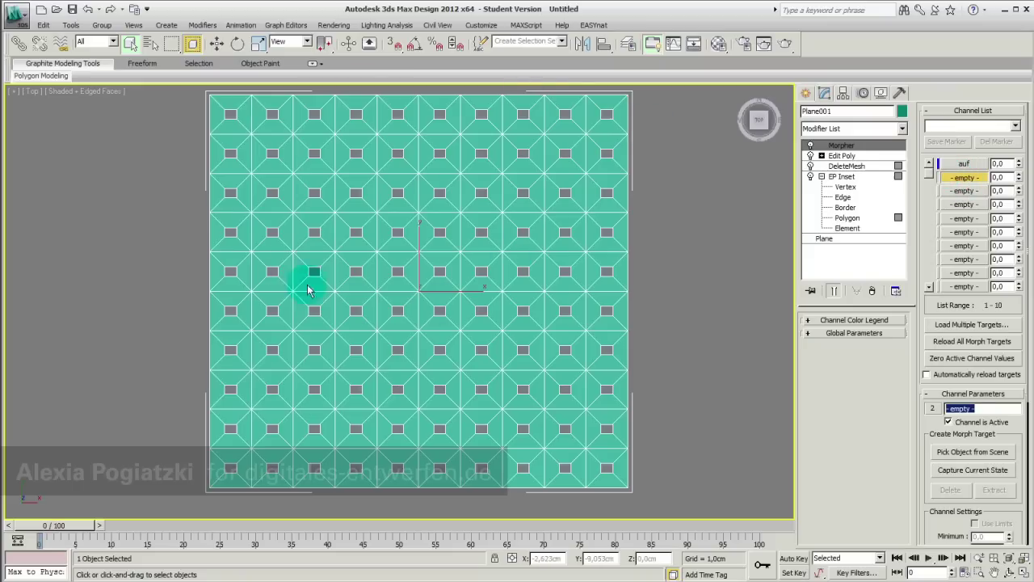
click(967, 470)
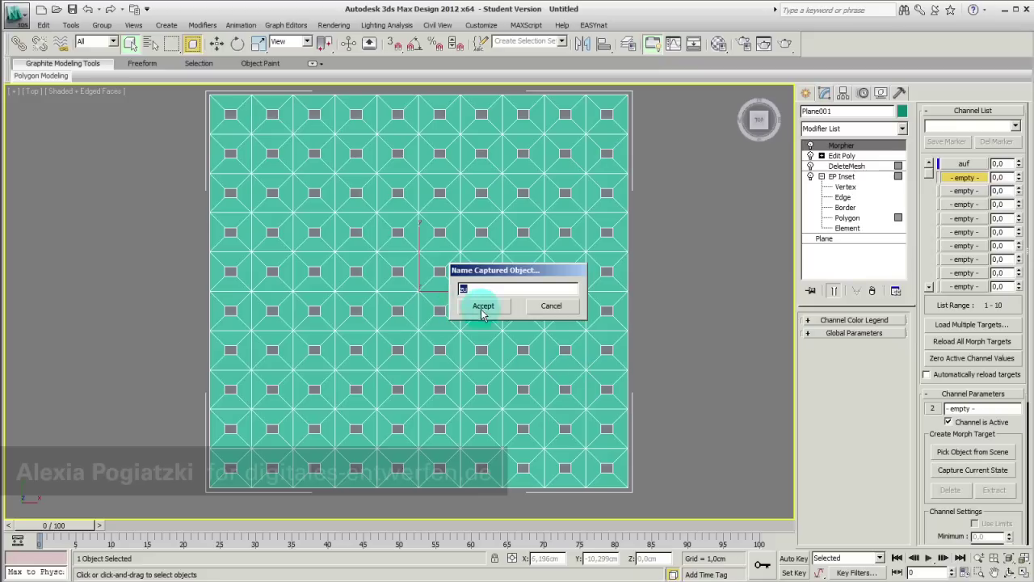
click(483, 305)
click(1020, 163)
drag(1019, 165, 1024, 95)
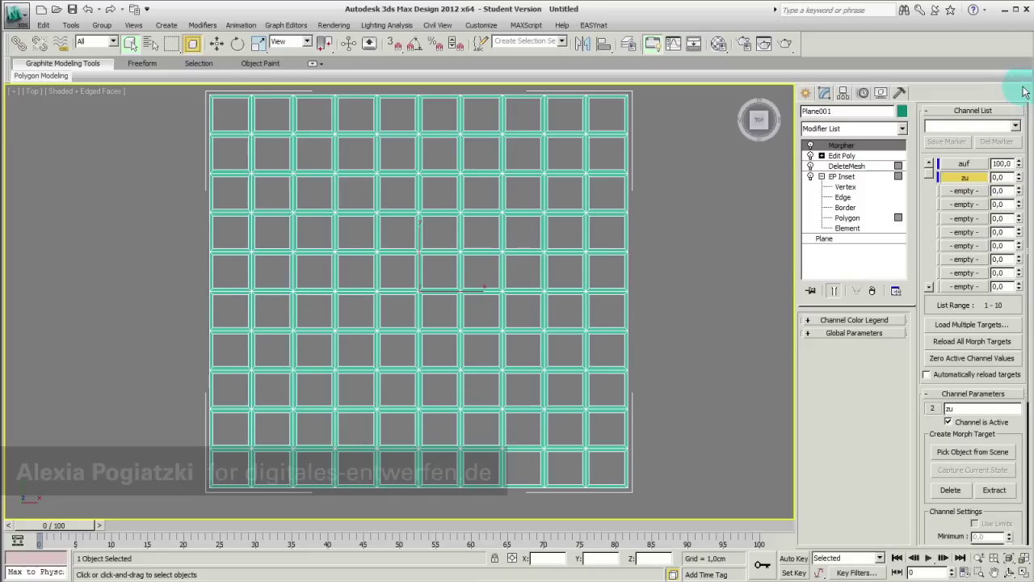
Step: Enable Soft Selection on the Edit Poly vertices with an enlarged falloff
drag(823, 182, 828, 163)
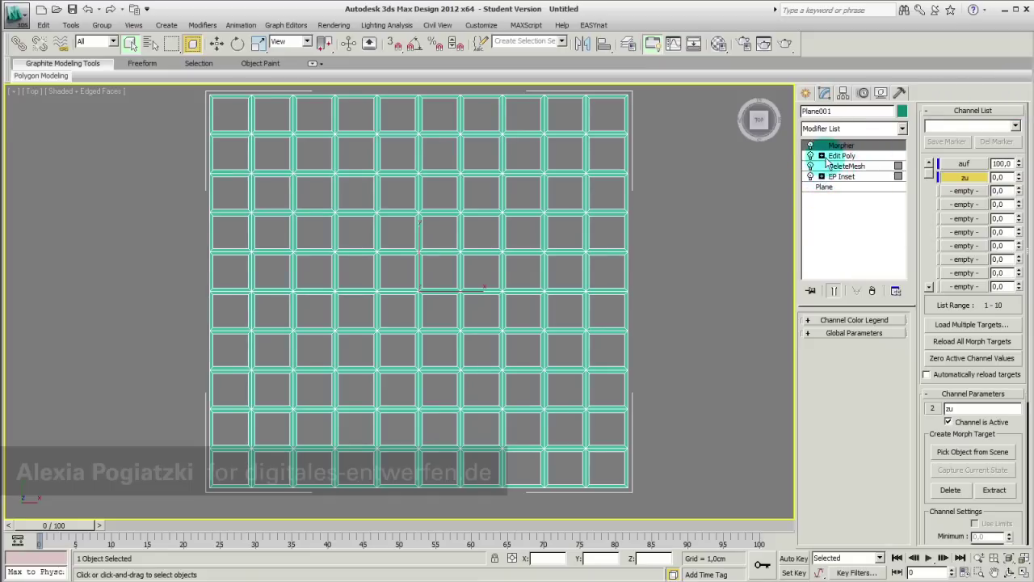
click(822, 156)
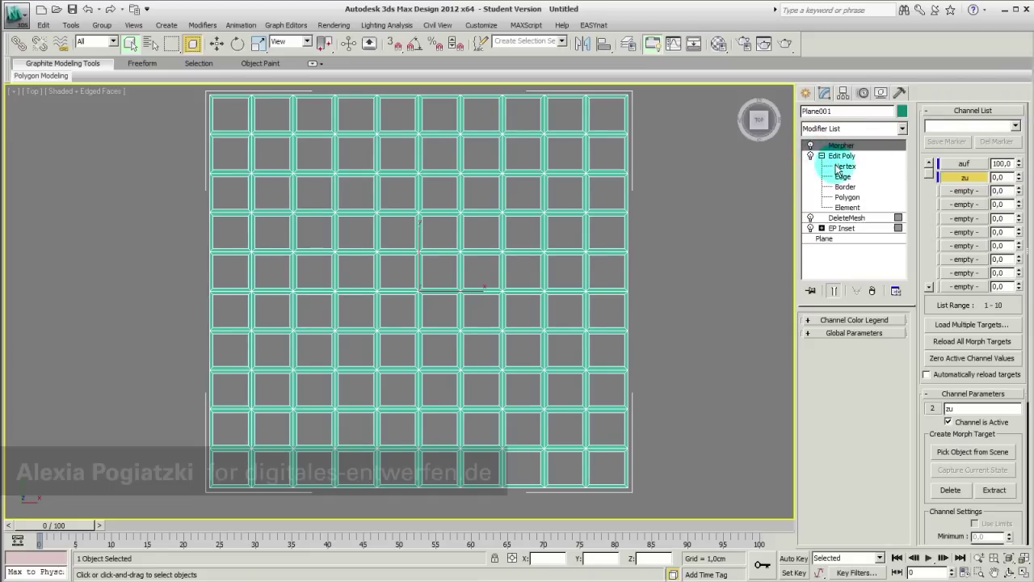
click(844, 166)
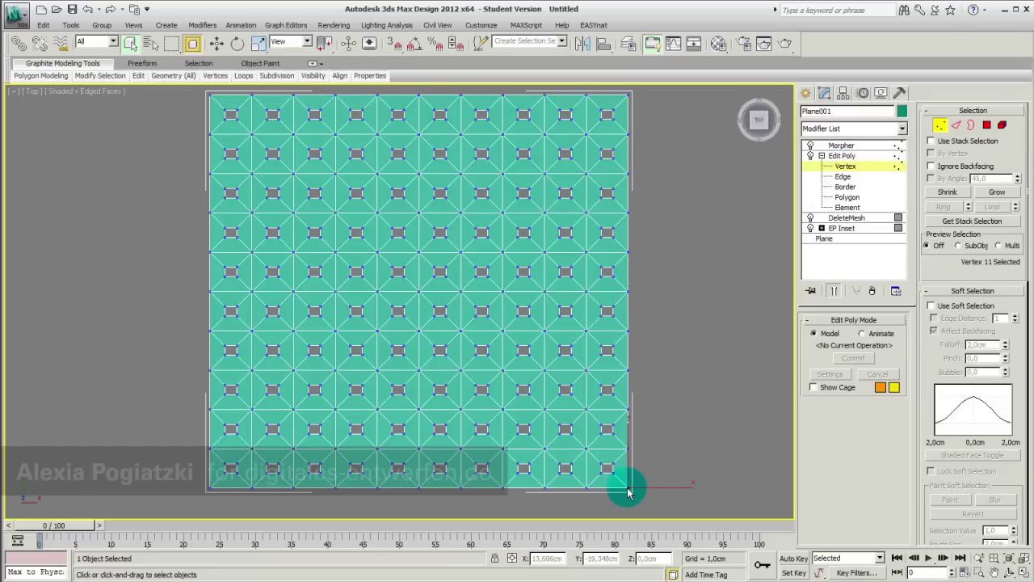
click(931, 307)
mouse_move(606, 501)
mouse_down()
mouse_move(627, 495)
mouse_move(622, 472)
mouse_move(638, 482)
mouse_move(631, 496)
mouse_up()
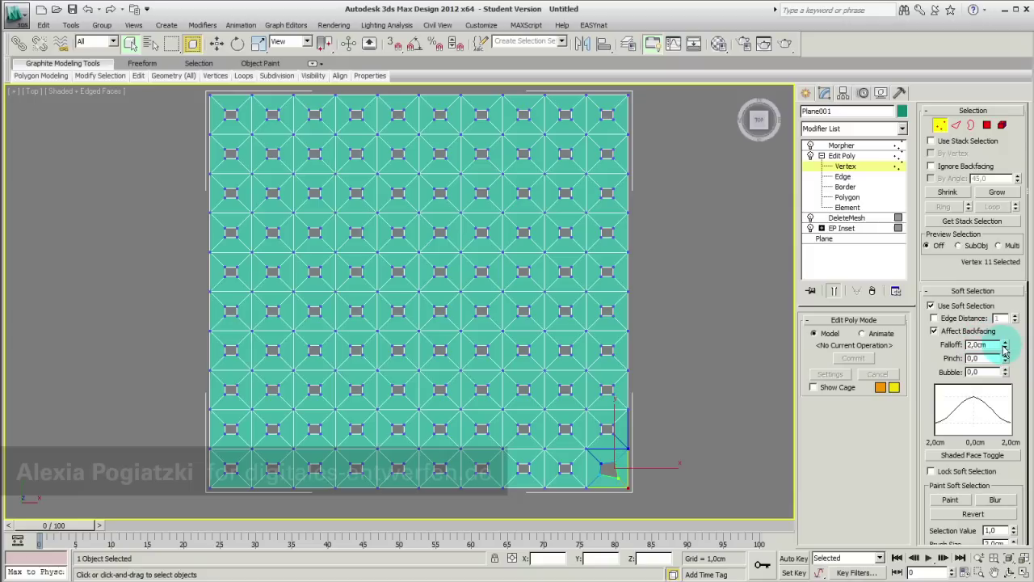
mouse_move(1007, 349)
mouse_down()
mouse_move(971, 96)
mouse_move(982, 15)
mouse_move(999, 559)
mouse_up()
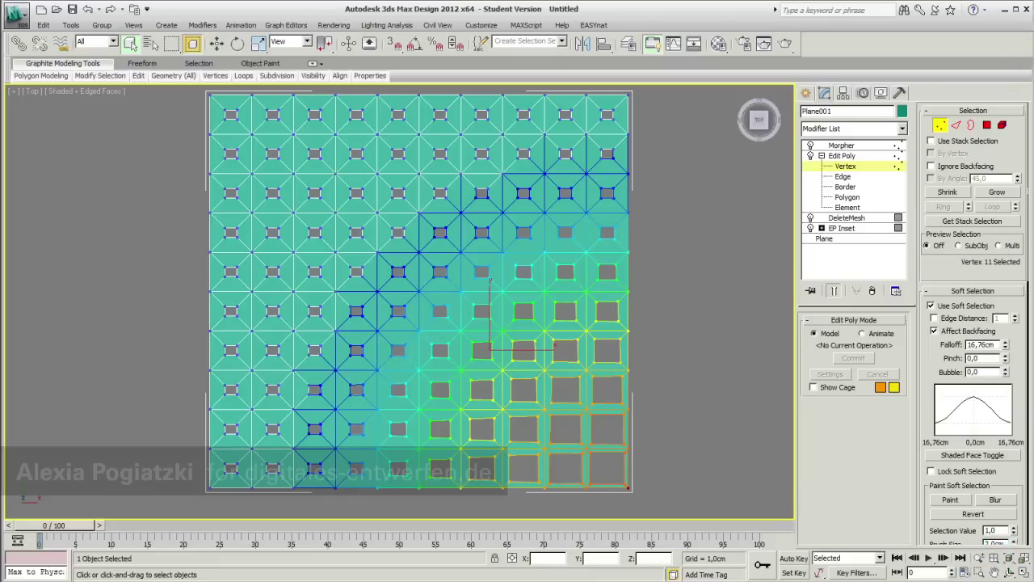
Step: Reselect the grid plane and turn Soft Selection off at vertex level
click(834, 146)
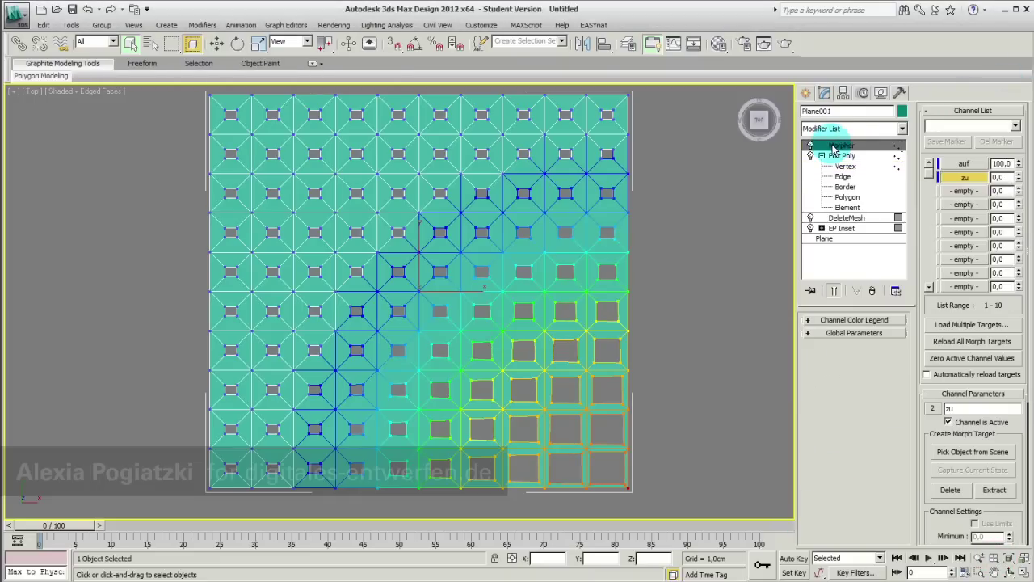
click(713, 164)
mouse_move(612, 217)
middle_down()
mouse_move(623, 222)
mouse_move(609, 225)
middle_up()
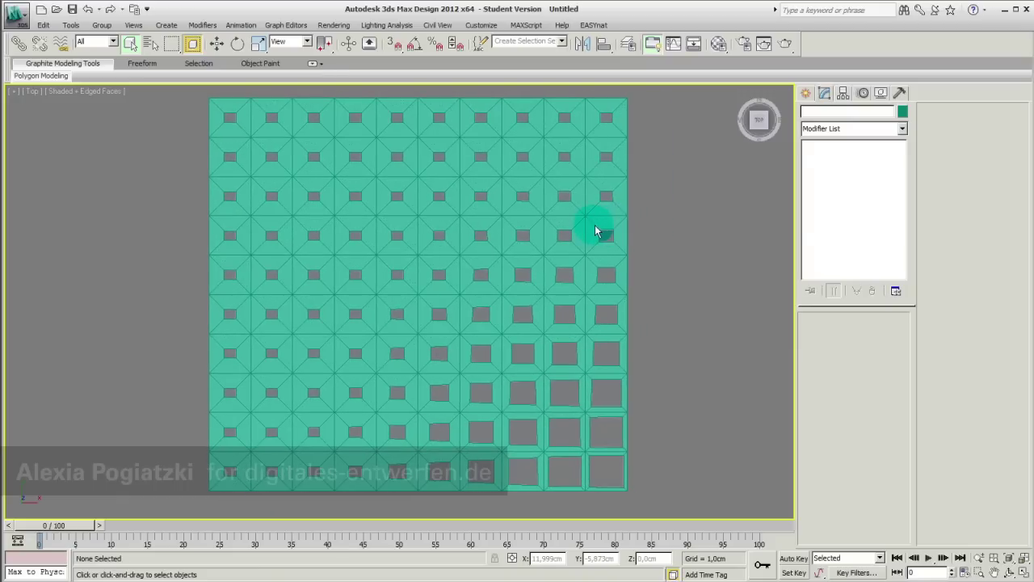
click(596, 229)
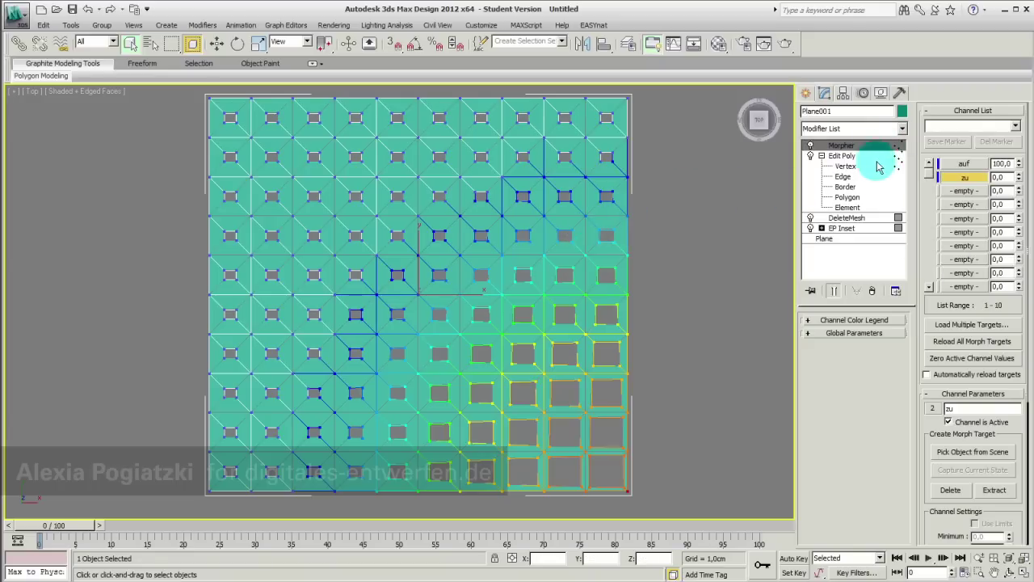
click(846, 165)
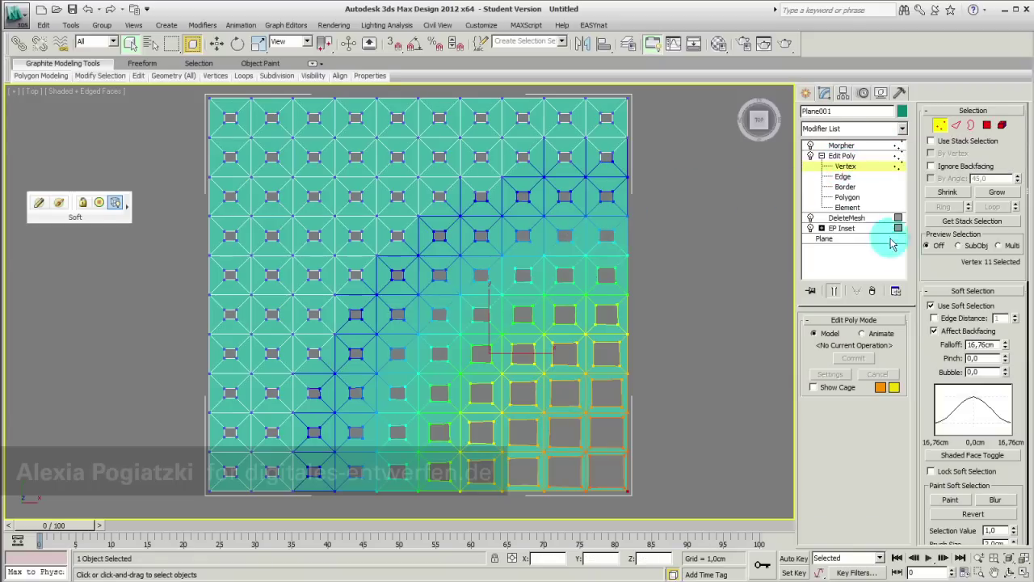
click(931, 306)
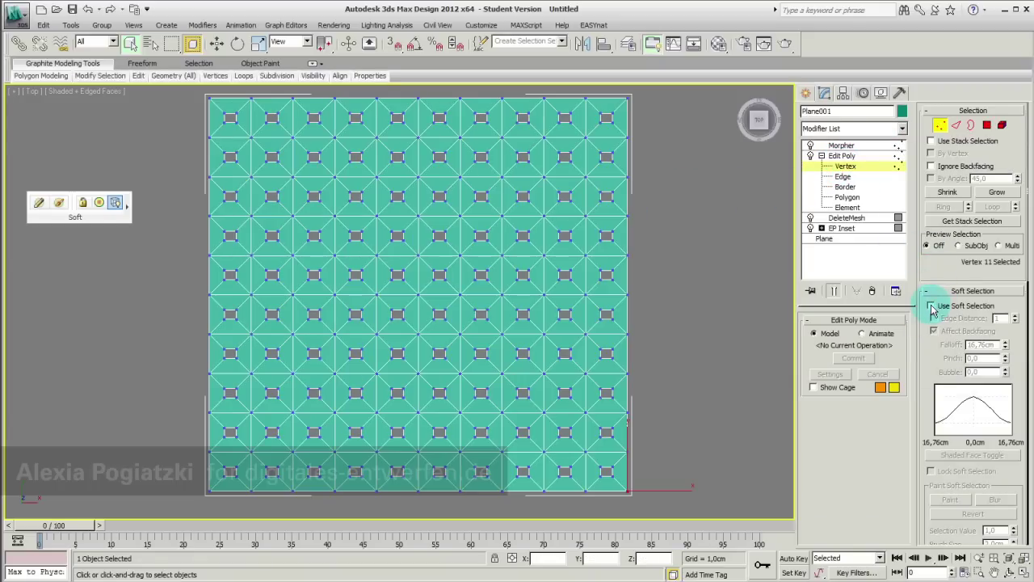
click(821, 156)
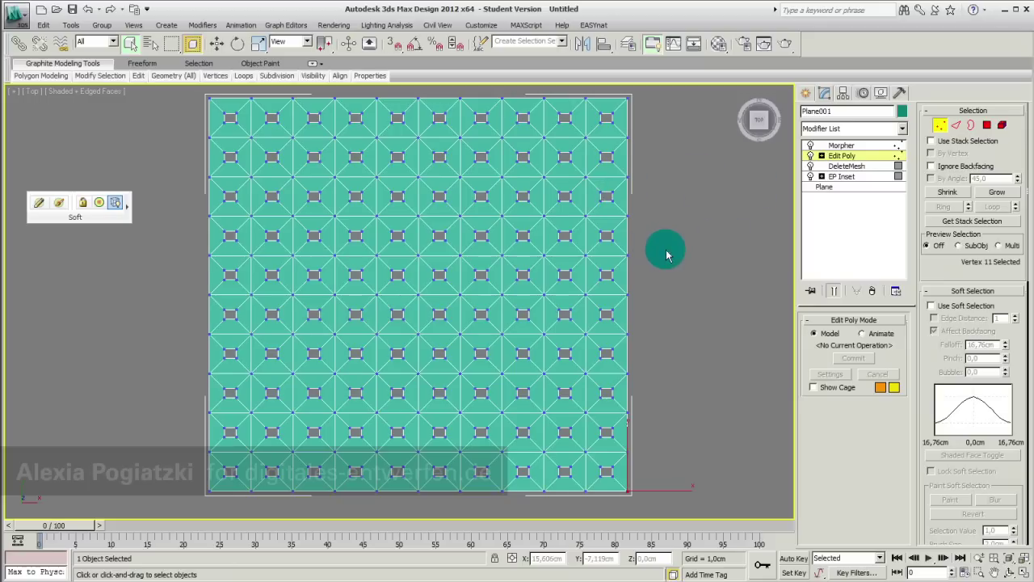
middle_drag(671, 250, 669, 229)
click(805, 92)
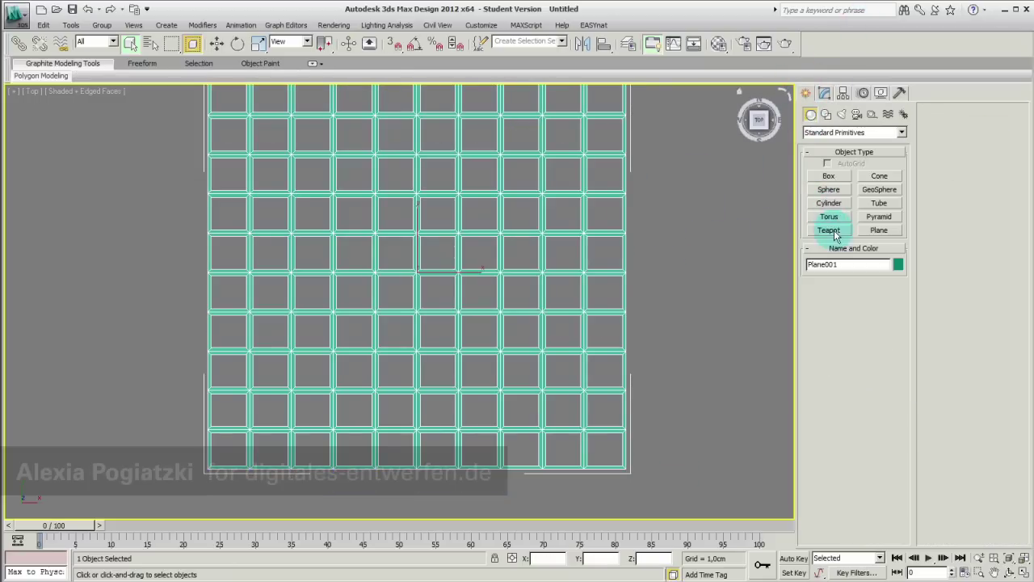
Step: Create a small sphere and move it onto the lower right part of the grid
click(829, 189)
drag(674, 235, 682, 244)
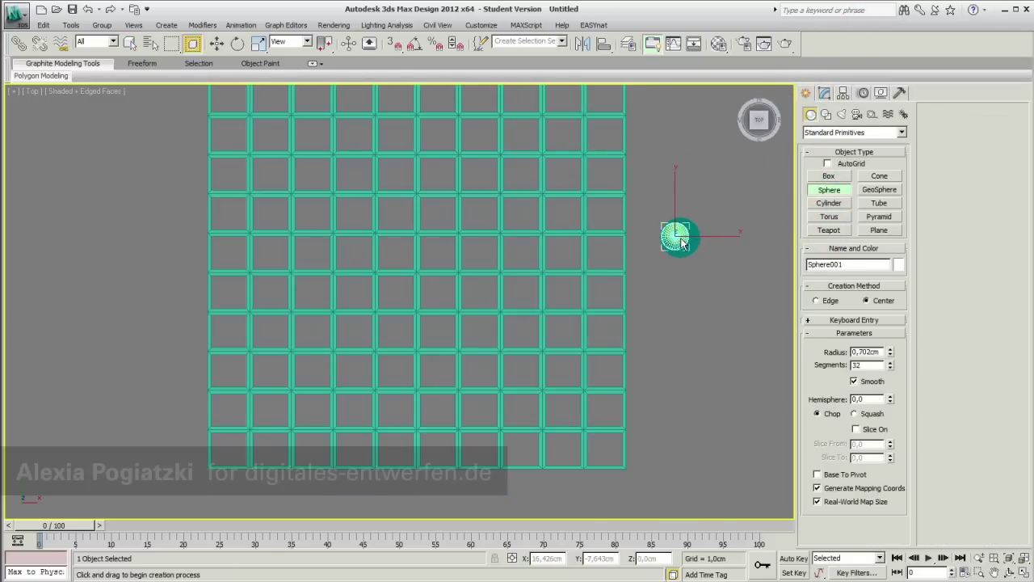
click(216, 43)
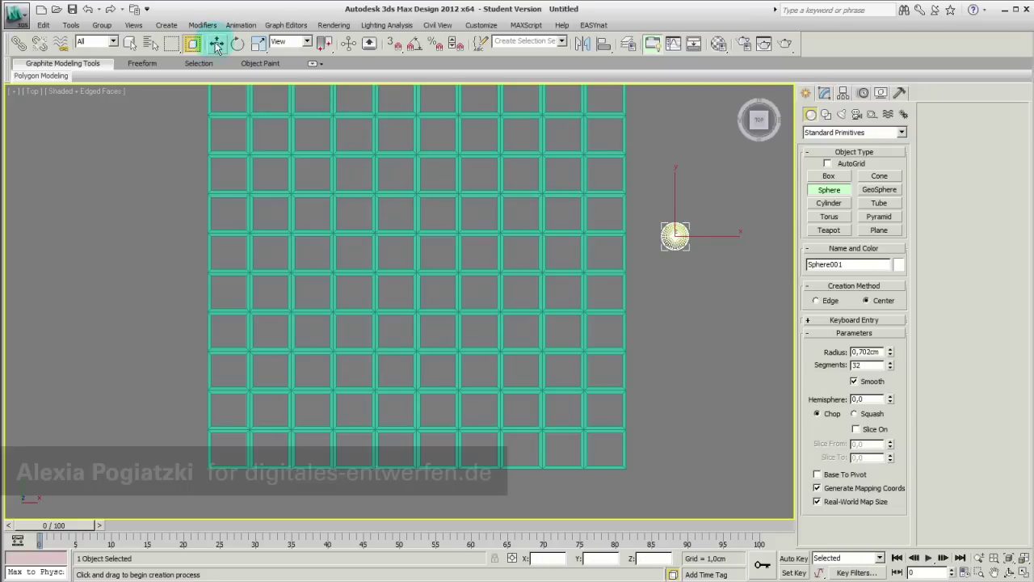
drag(691, 236, 511, 381)
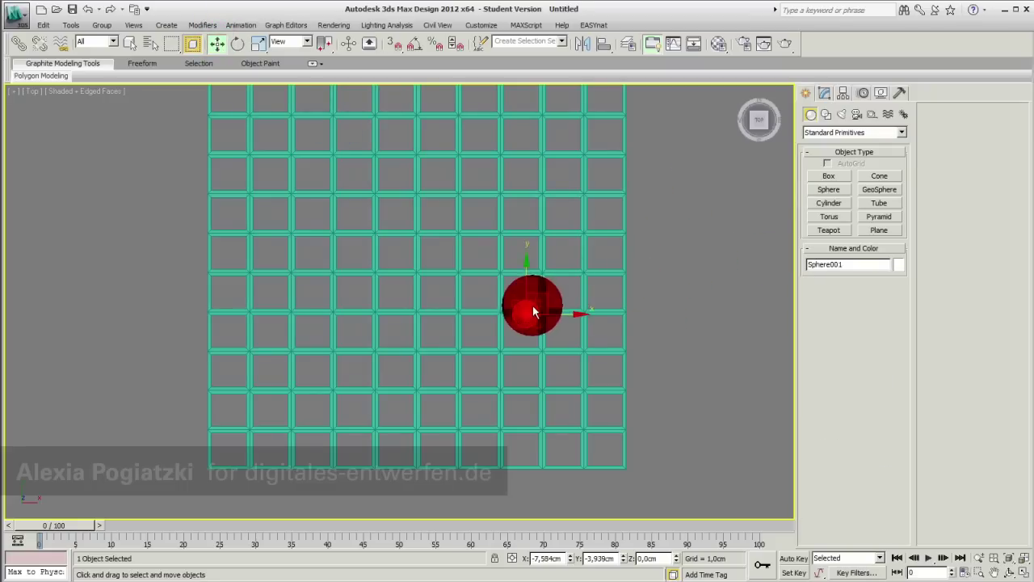
Step: Make the sphere See-Through in Object Properties and nudge it across the grid
right_click(490, 379)
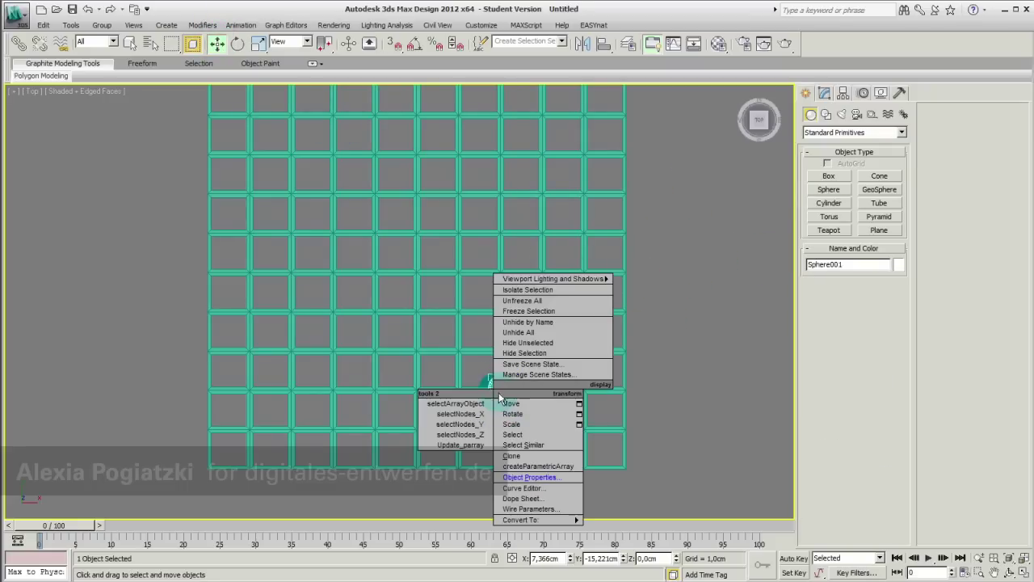
click(523, 477)
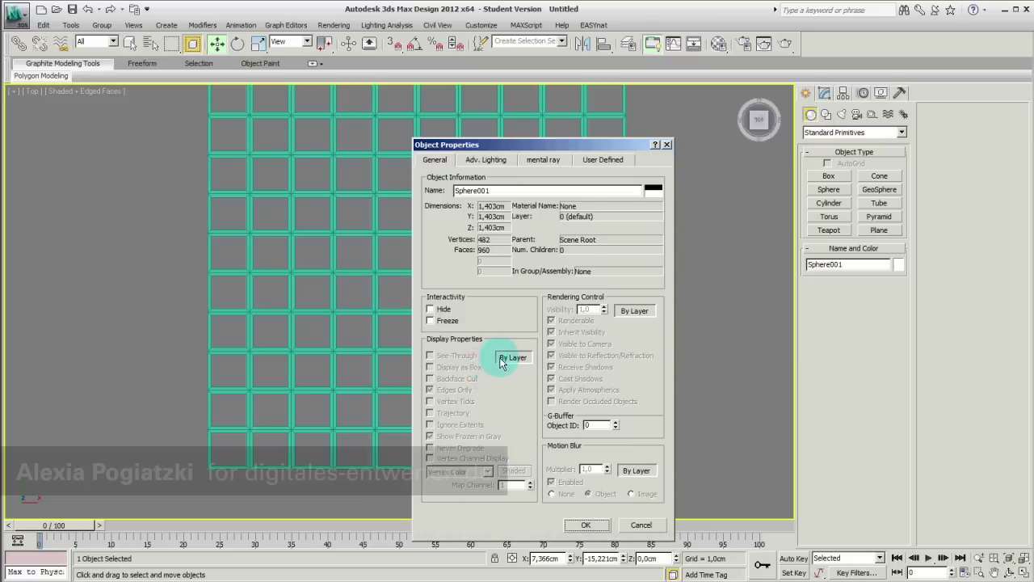
click(434, 356)
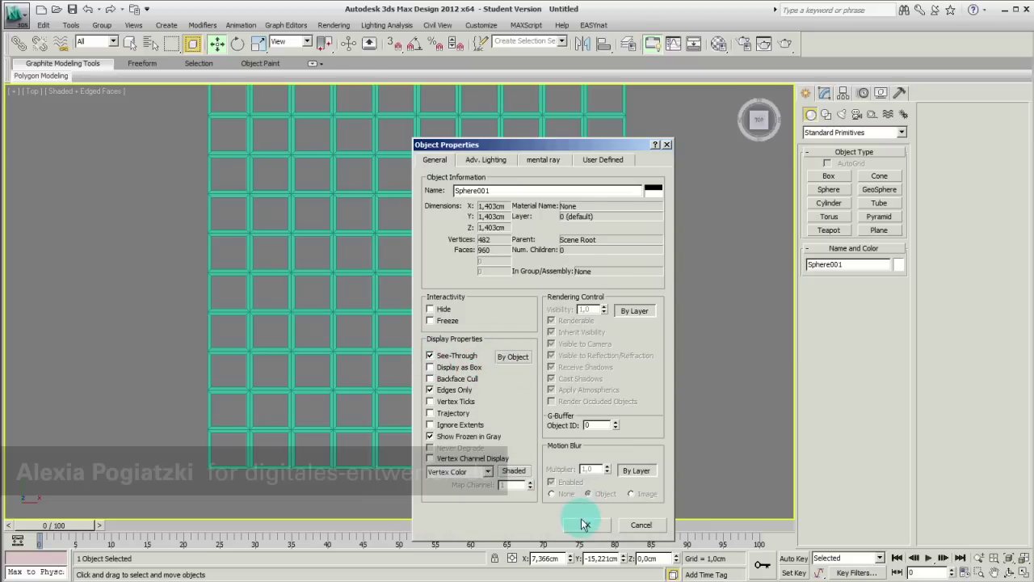
click(585, 525)
drag(509, 406, 532, 374)
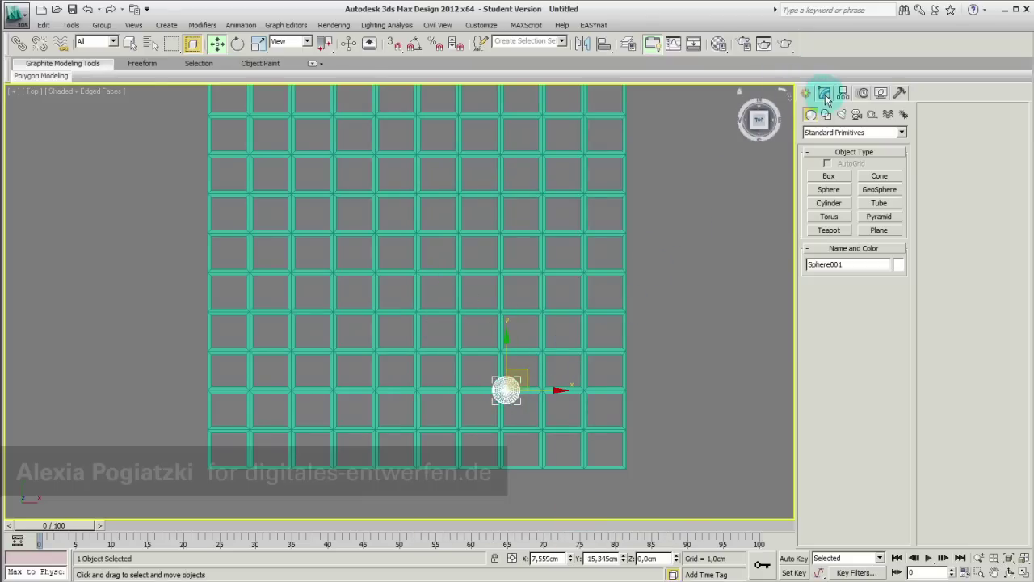
Step: Reselect Plane001 on the Modify panel and open its Modifier List above Morpher
click(824, 93)
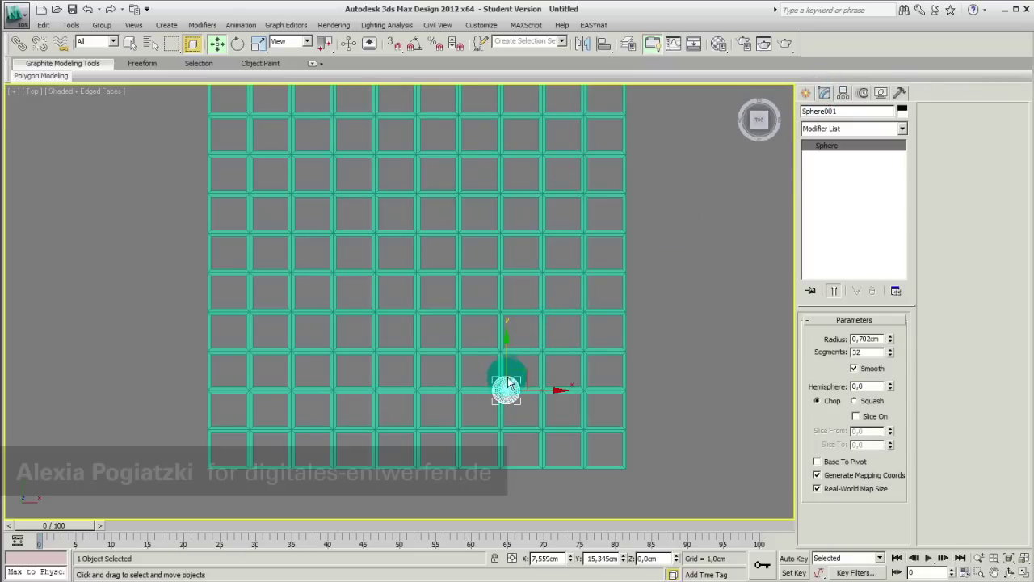
click(543, 344)
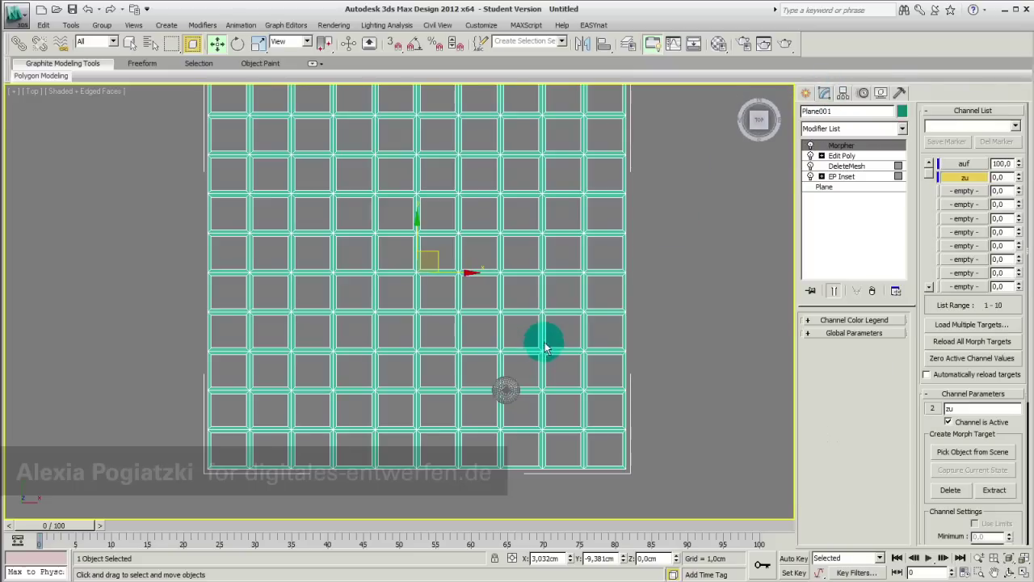
click(902, 129)
Step: Add a Vol. Select modifier on top of Plane001's Morpher and scroll down its Parameters rollout
key(v)
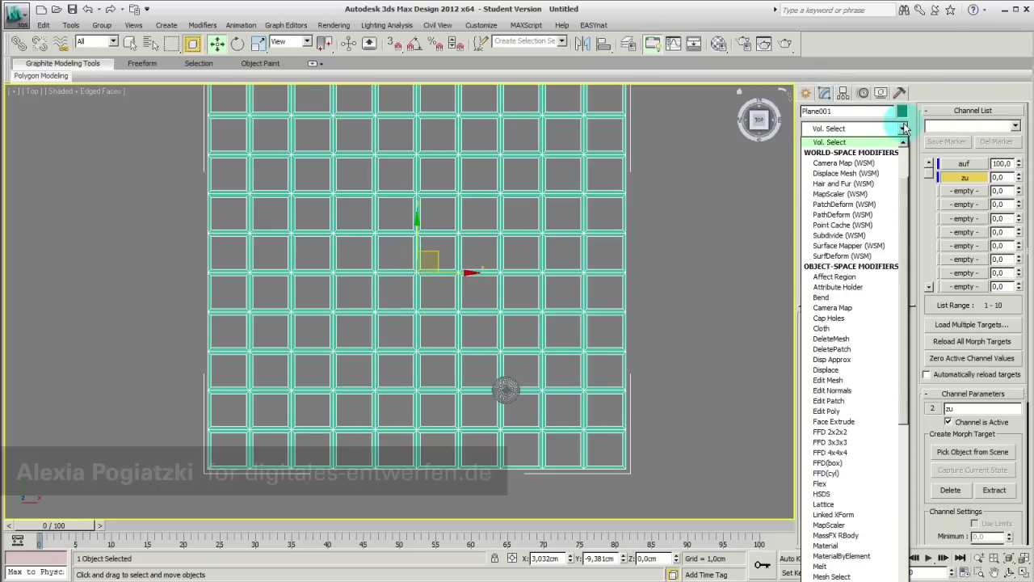
click(818, 144)
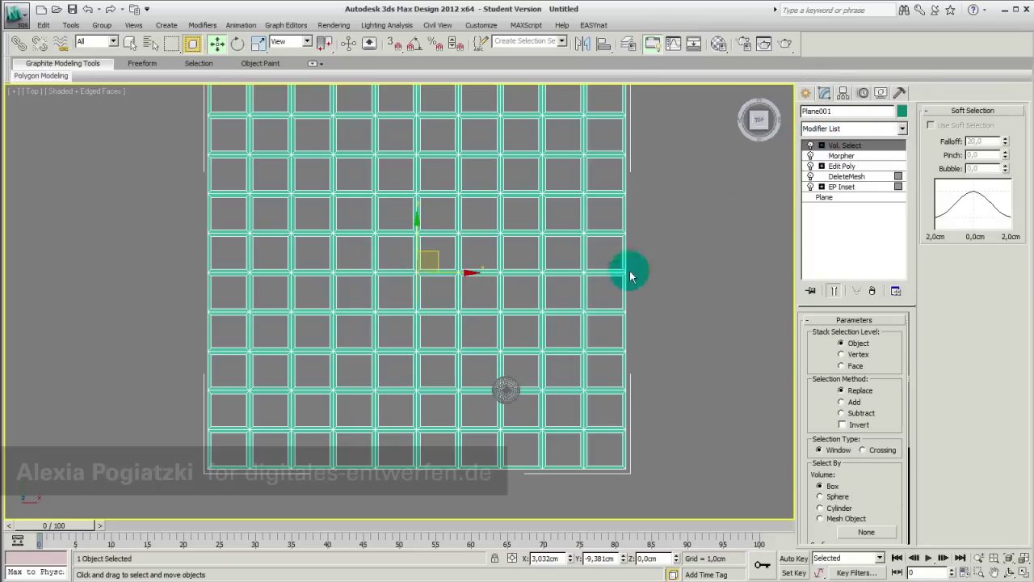
middle_drag(609, 303, 606, 317)
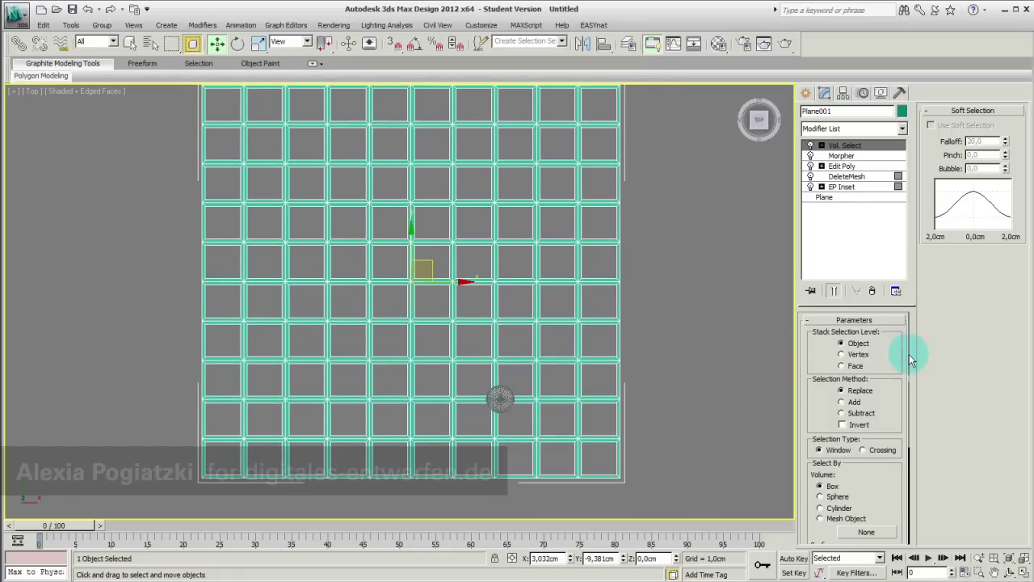
drag(909, 353, 908, 410)
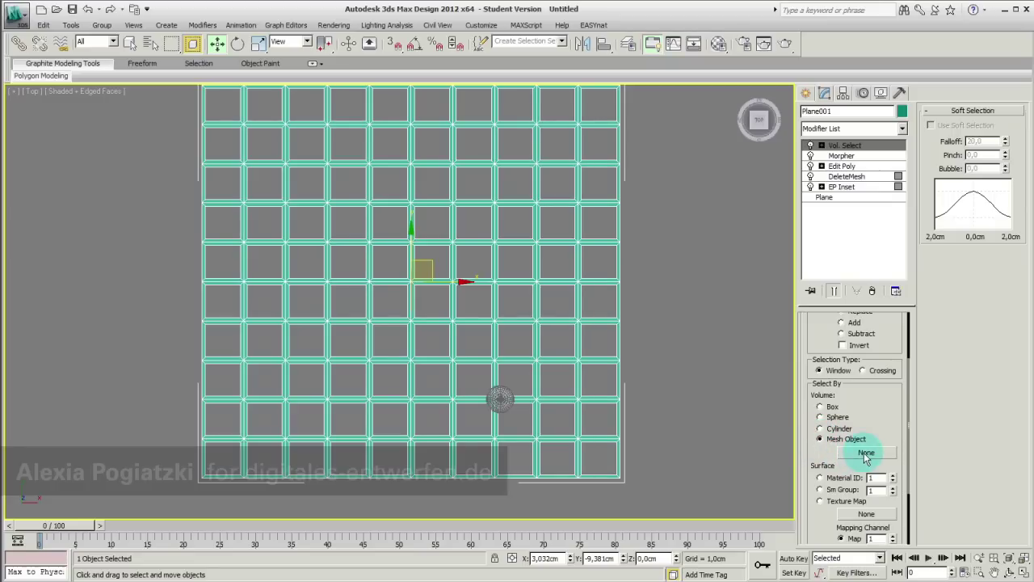
Step: Pick Sphere001 as the Mesh Object volume for Vol. Select
click(865, 454)
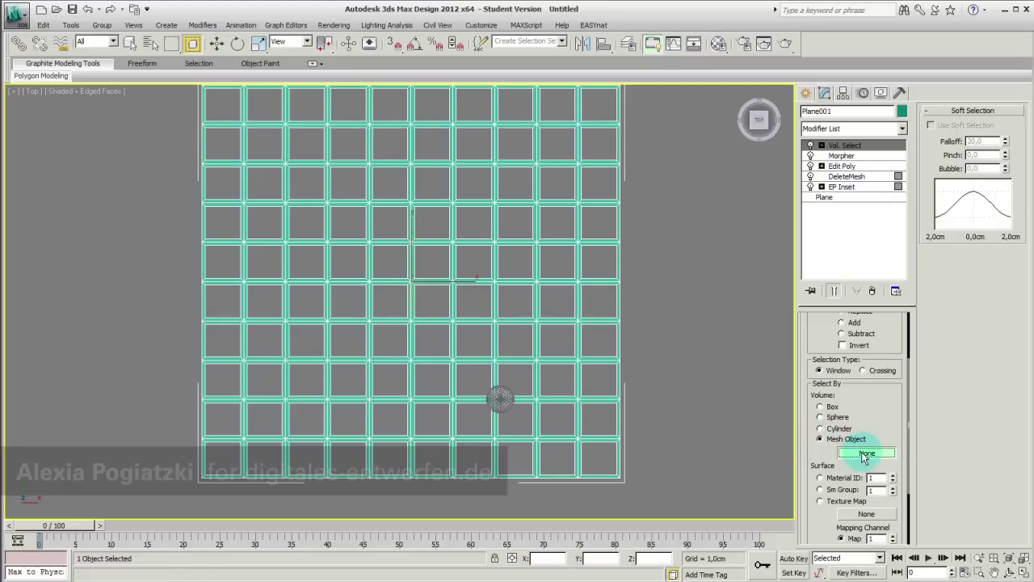
click(501, 401)
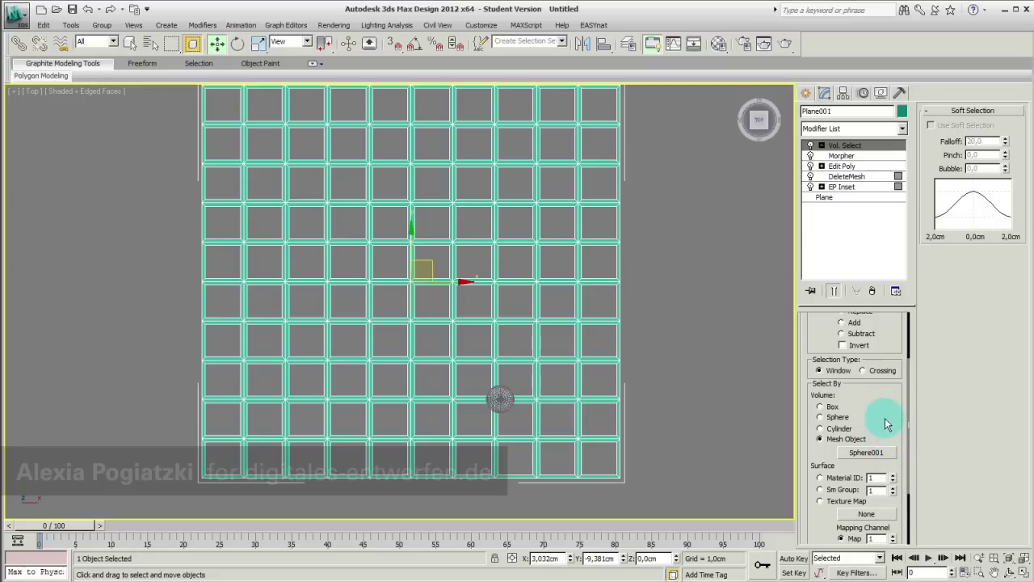
drag(909, 421, 923, 351)
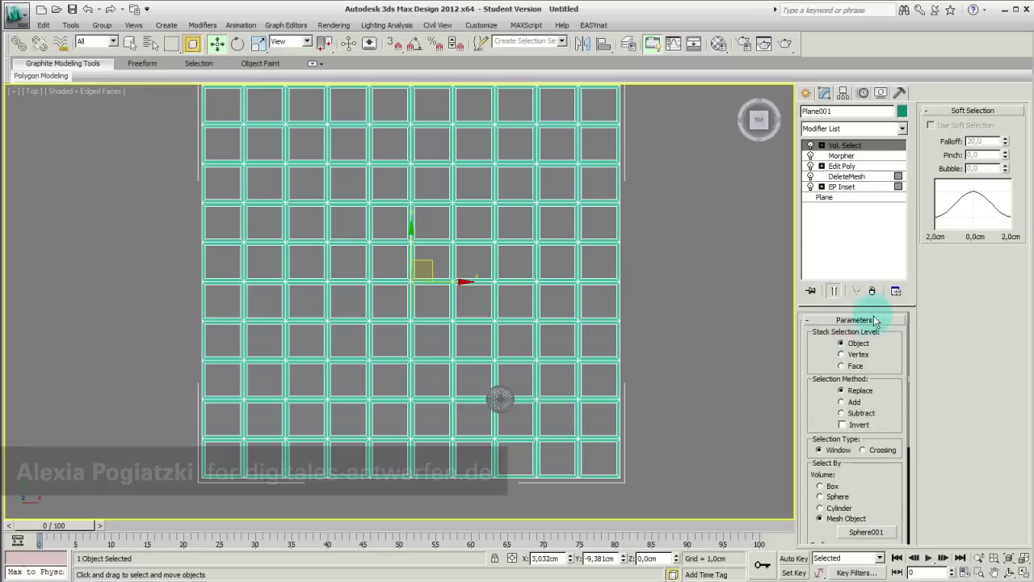
Step: Switch Vol. Select to Vertex level with Use Soft Selection on and Falloff 105,8
click(841, 354)
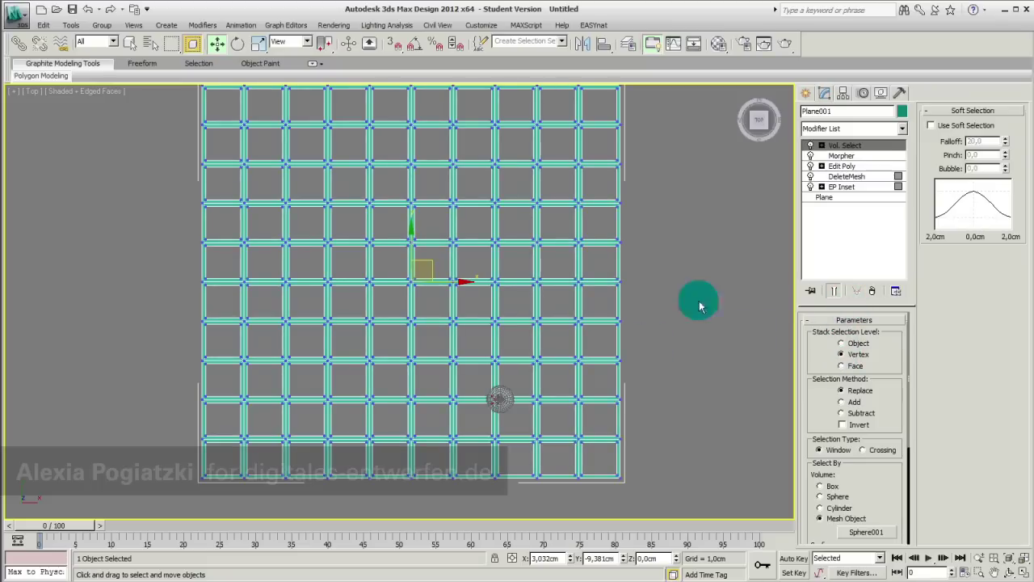
click(930, 126)
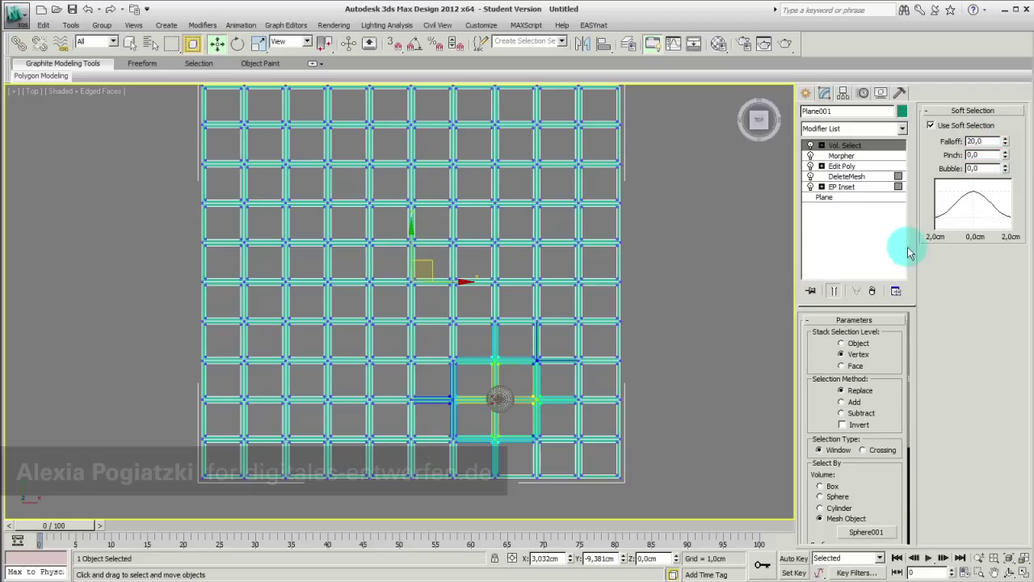
mouse_move(1005, 139)
mouse_down()
mouse_move(1001, 6)
mouse_move(980, 559)
mouse_up()
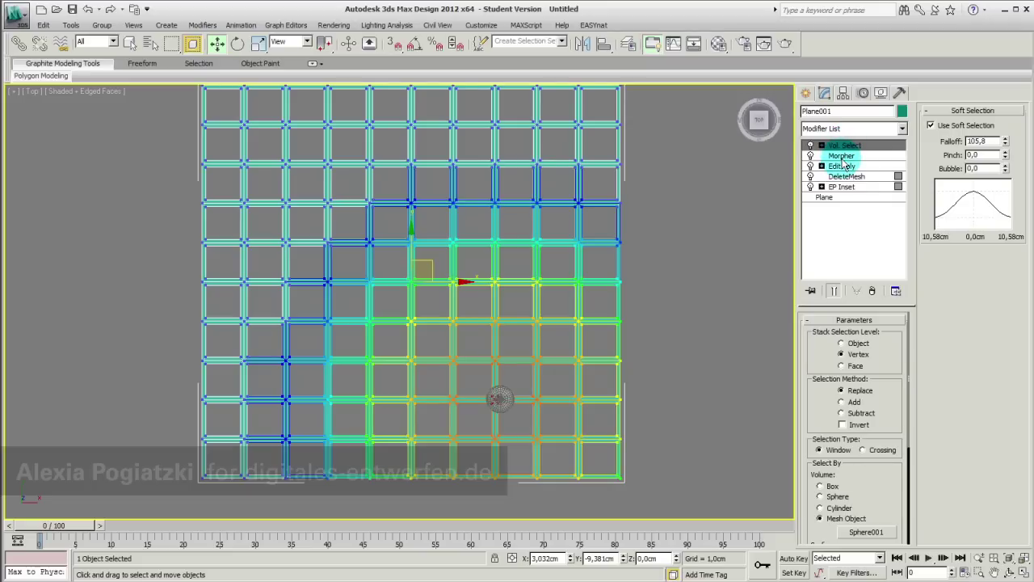
Step: Move Morpher above Vol. Select, then drag Sphere001 to the plane's lower middle
drag(843, 154, 843, 144)
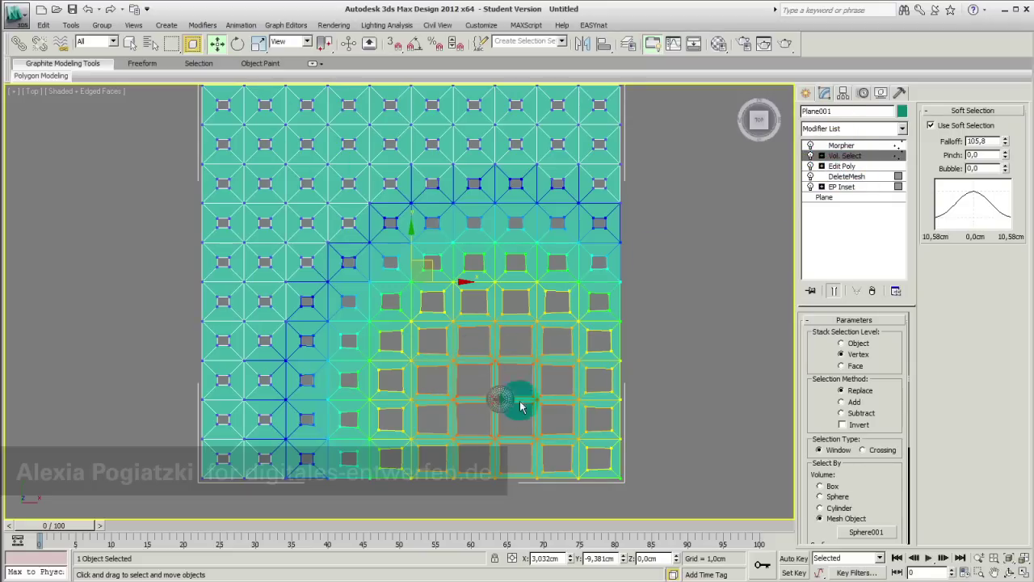
click(494, 395)
mouse_move(494, 395)
mouse_down()
mouse_move(391, 223)
mouse_move(307, 185)
mouse_move(291, 232)
mouse_move(281, 363)
mouse_move(330, 392)
mouse_move(467, 408)
mouse_move(506, 398)
mouse_move(527, 413)
mouse_move(509, 404)
mouse_up()
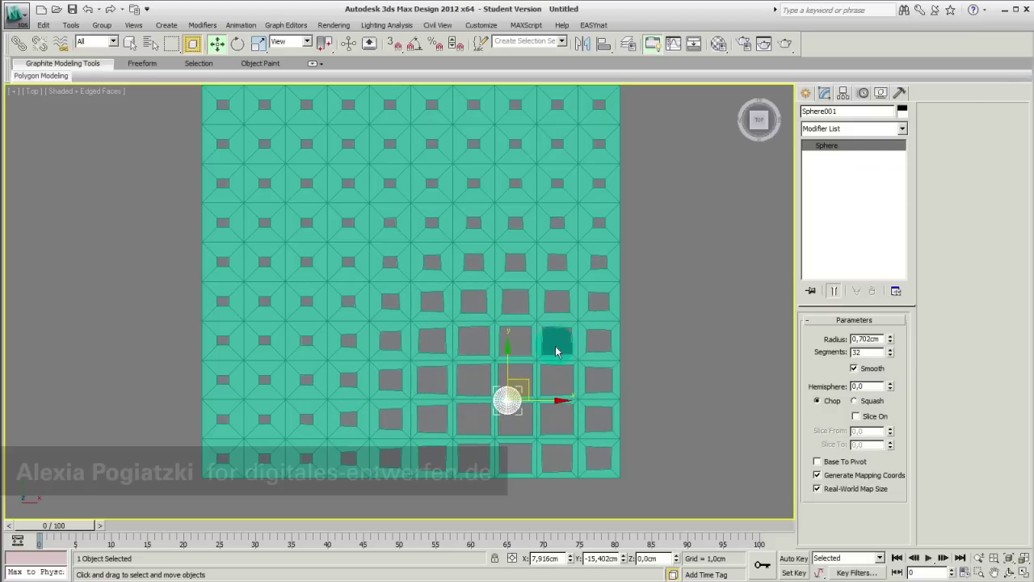
middle_drag(554, 342, 554, 363)
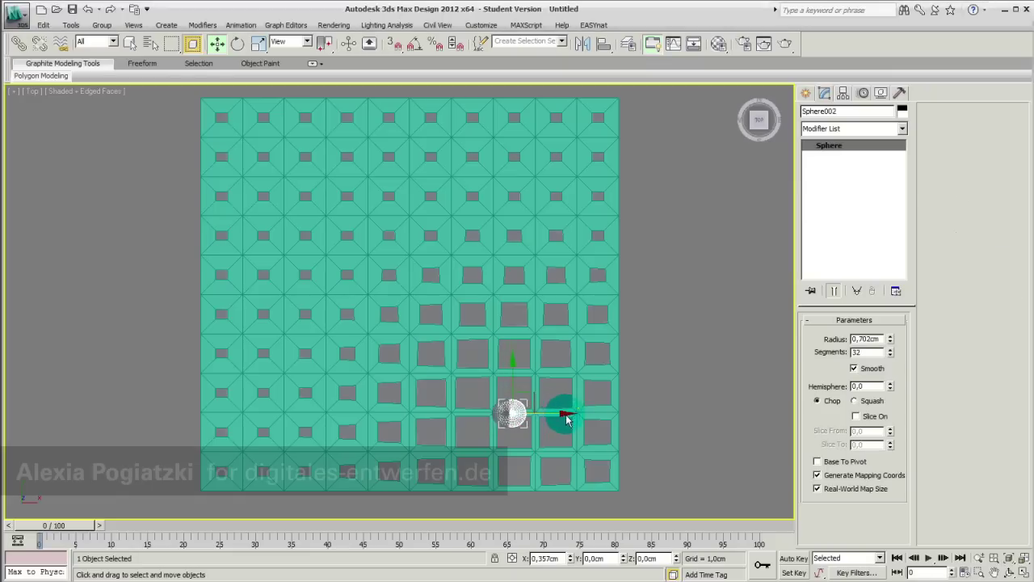
Step: Clone the sphere as a Copy (Sphere002) just right of the grid, then reselect Plane001
shift+drag(559, 418, 715, 425)
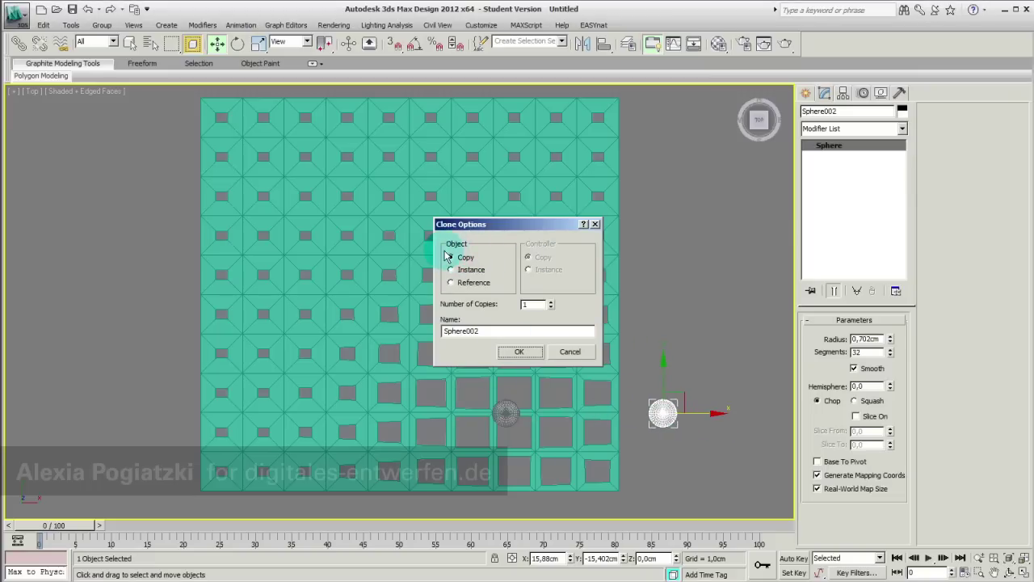
click(520, 356)
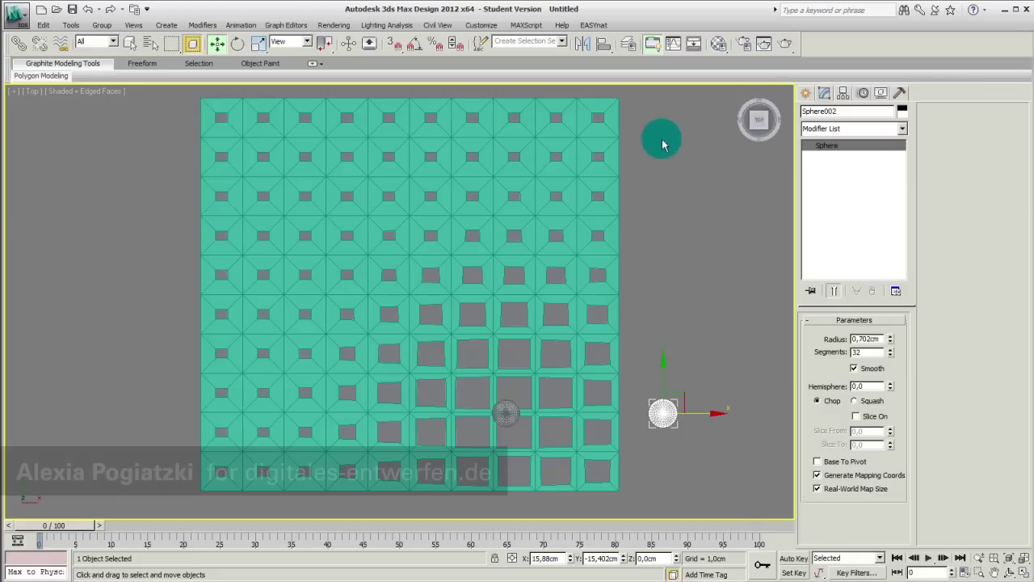
click(580, 174)
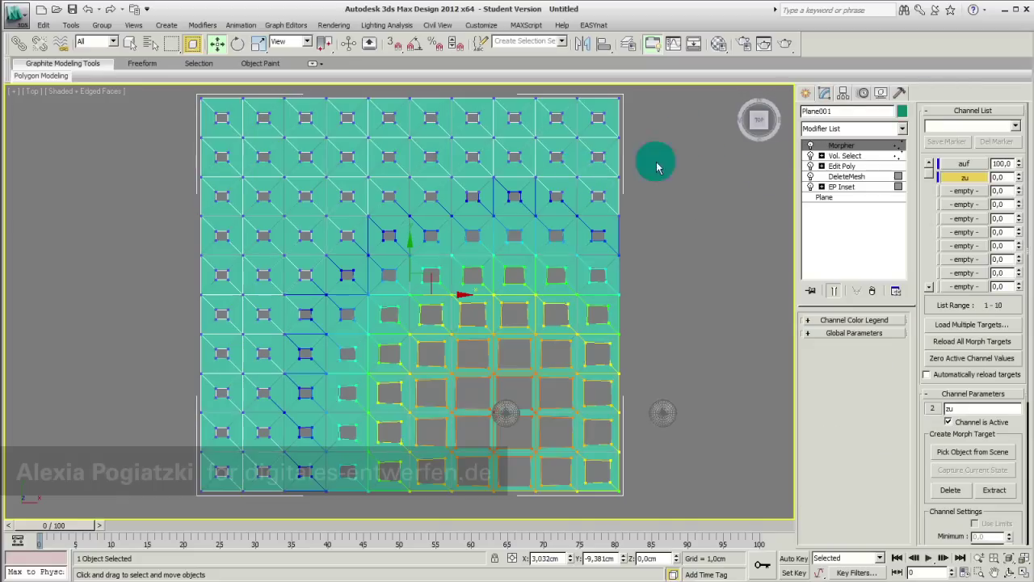
Step: Rename the Vol. Select modifier to Vol. Select 01
click(847, 162)
right_click(850, 162)
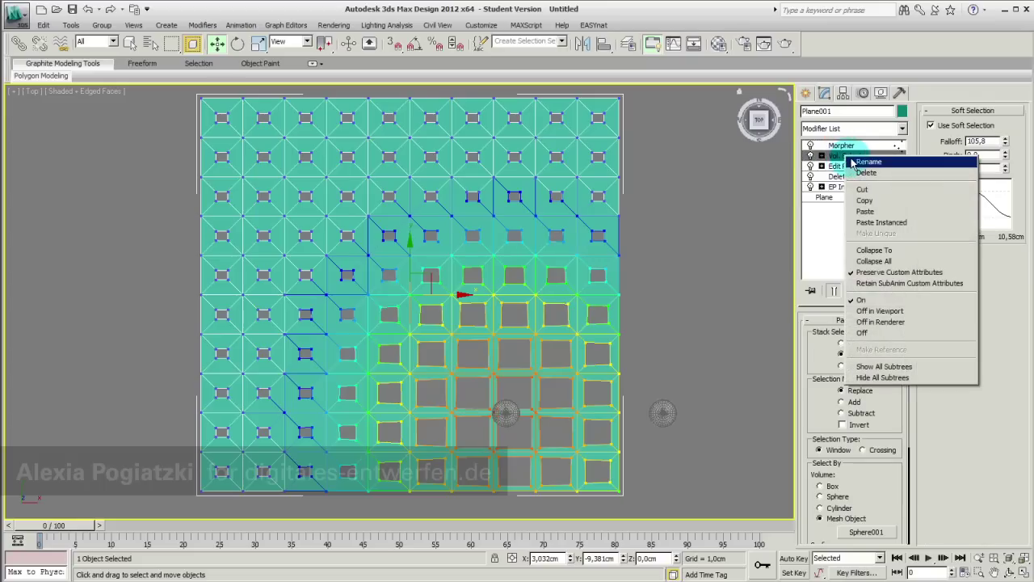
click(861, 163)
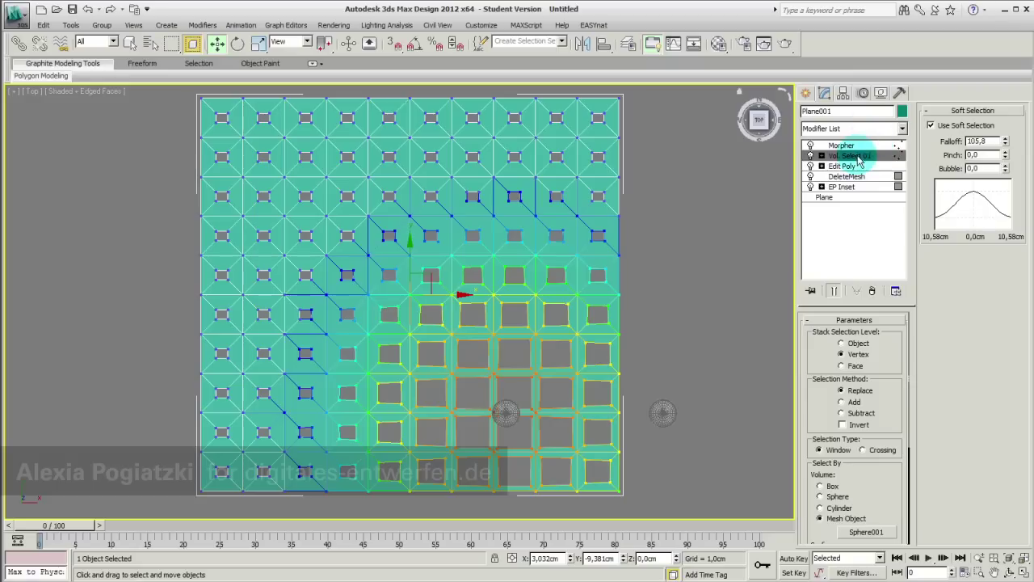
right_click(858, 160)
click(880, 197)
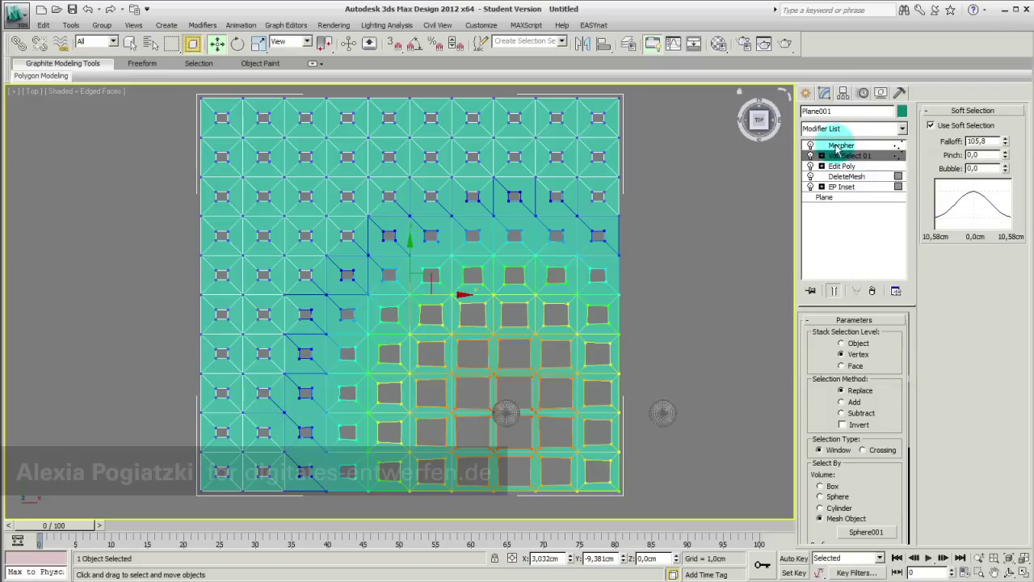
Step: Copy and paste Vol. Select 01 in the stack and rename the duplicate Vol. Select 02
right_click(834, 159)
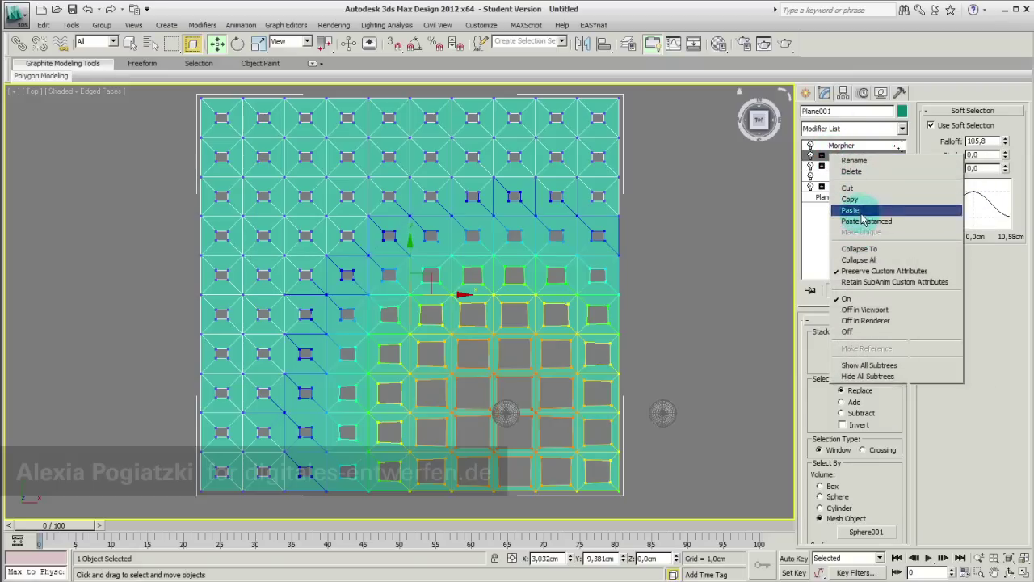
click(853, 209)
click(846, 155)
right_click(860, 156)
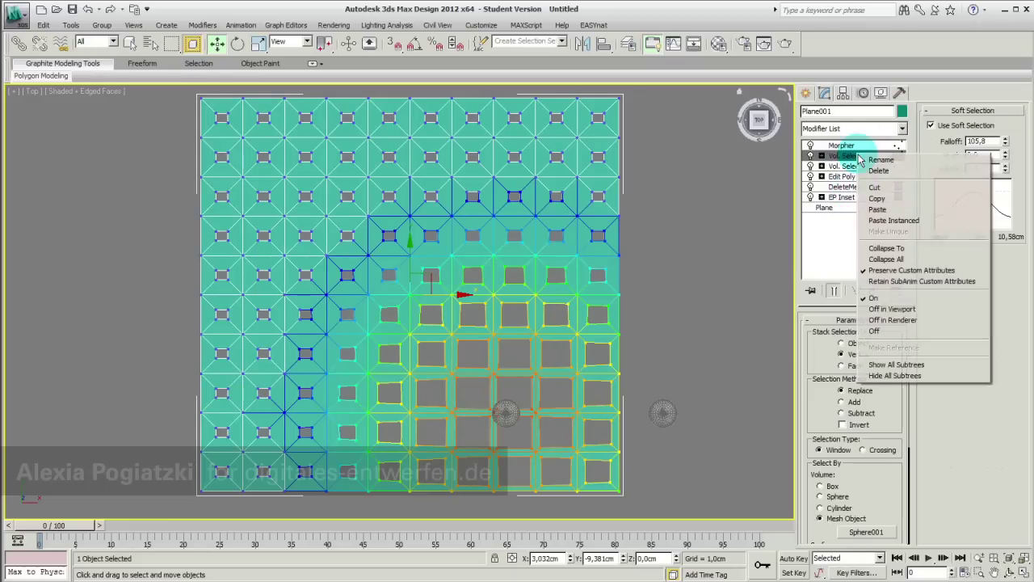
click(876, 160)
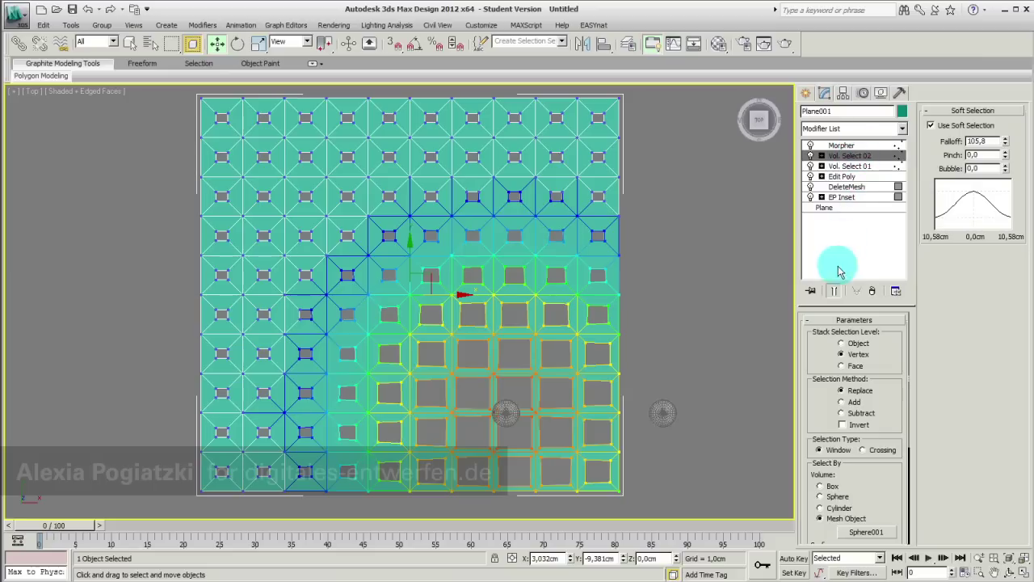
Step: Move Sphere002 across the grid to the plane's upper left
drag(908, 360, 916, 417)
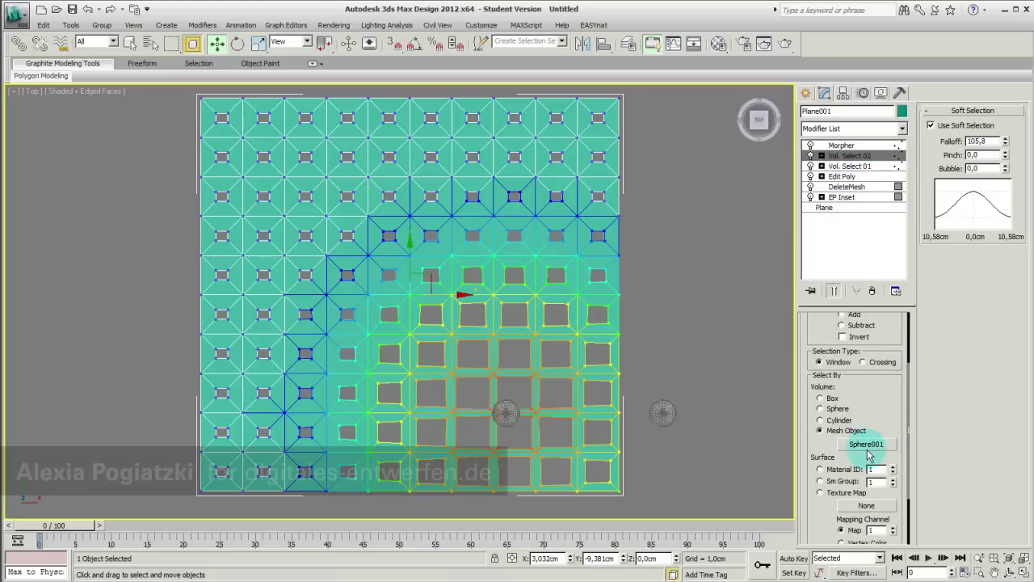
mouse_move(664, 416)
mouse_down()
mouse_move(573, 412)
mouse_move(677, 442)
mouse_up()
click(585, 415)
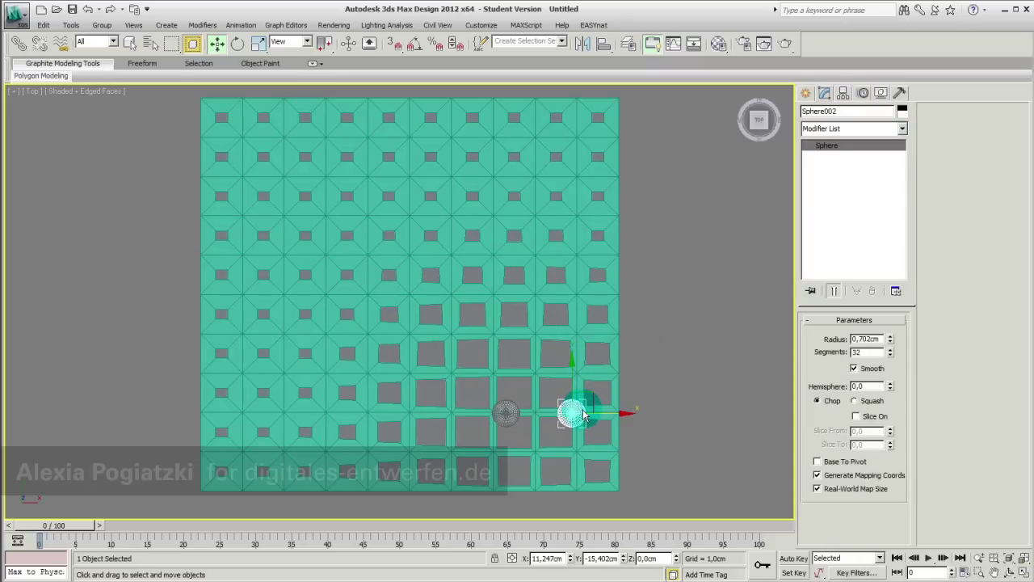
drag(583, 411, 306, 295)
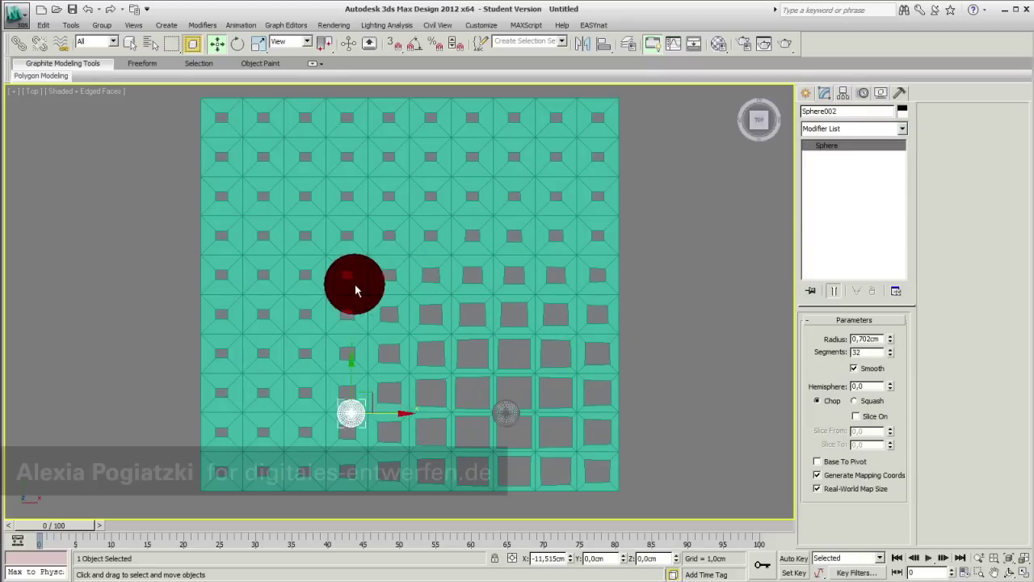
drag(298, 362, 303, 141)
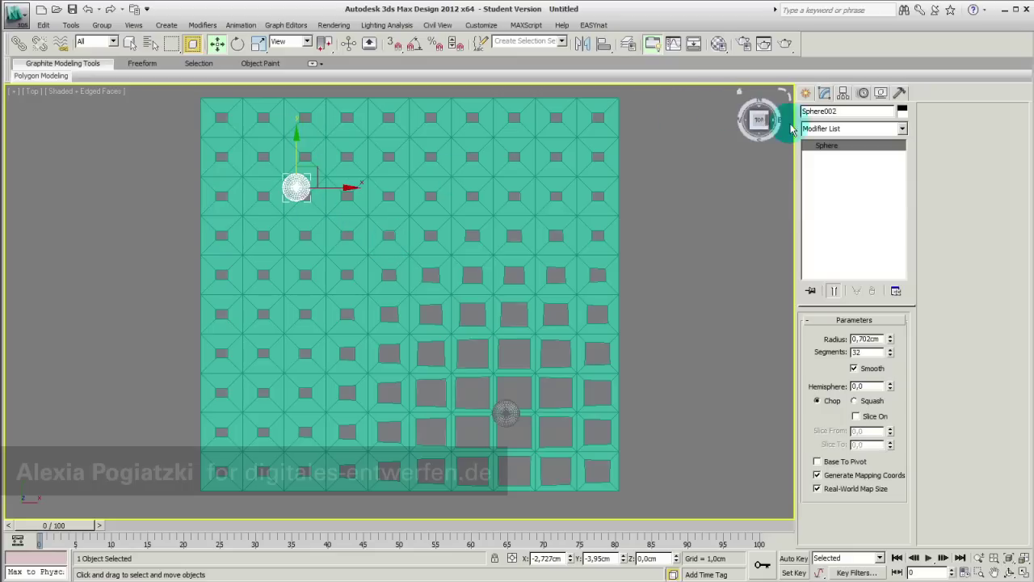
Step: Set Plane001's Vol. Select 02 to use Sphere002 as its mesh volume
click(565, 203)
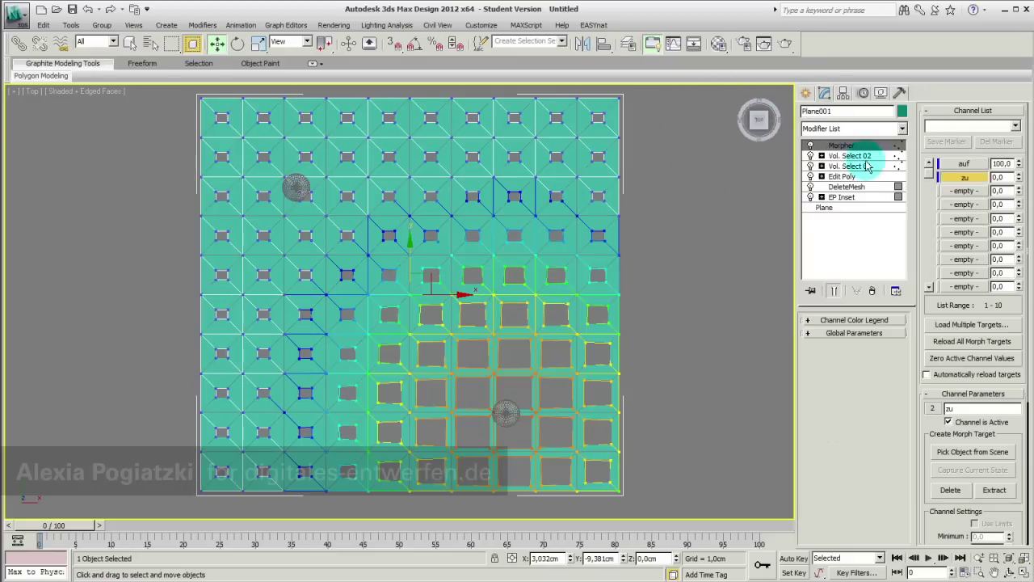
click(846, 158)
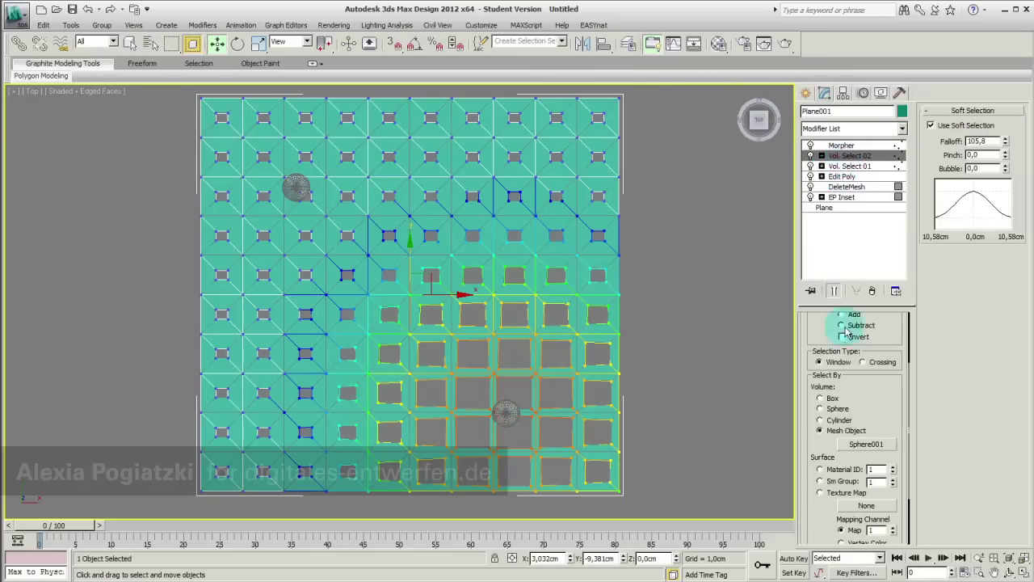
click(868, 444)
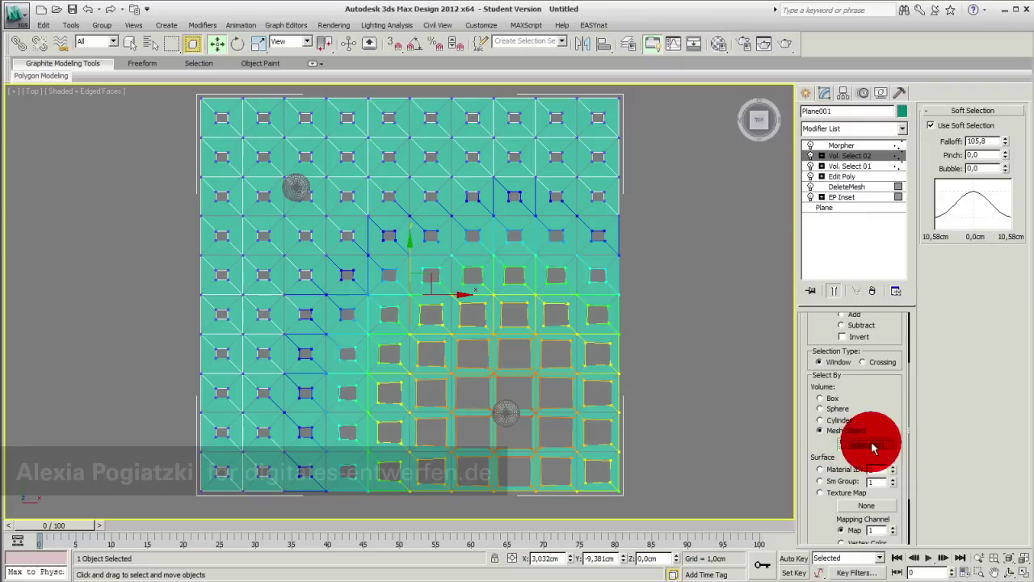
click(300, 195)
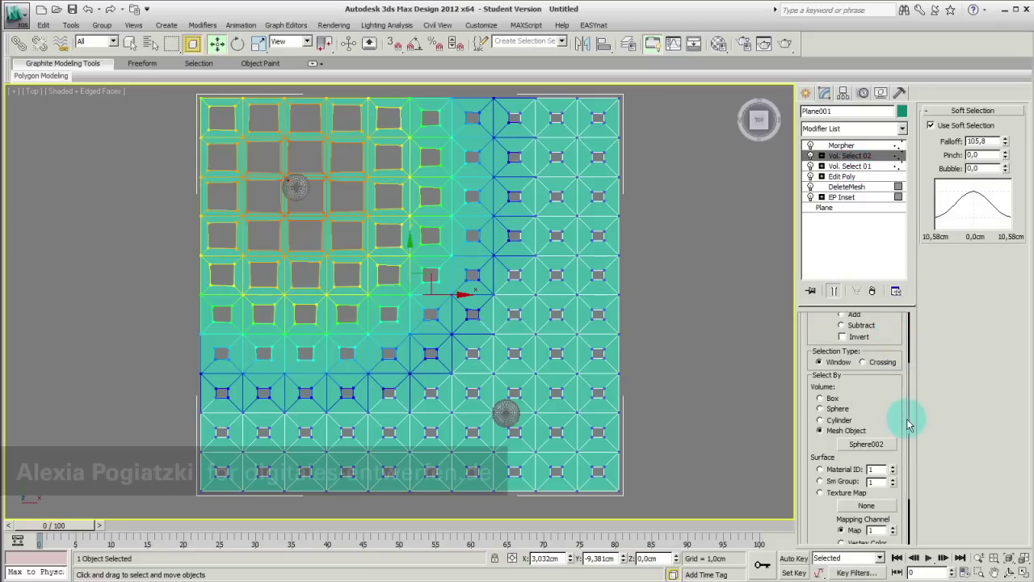
drag(907, 426, 916, 359)
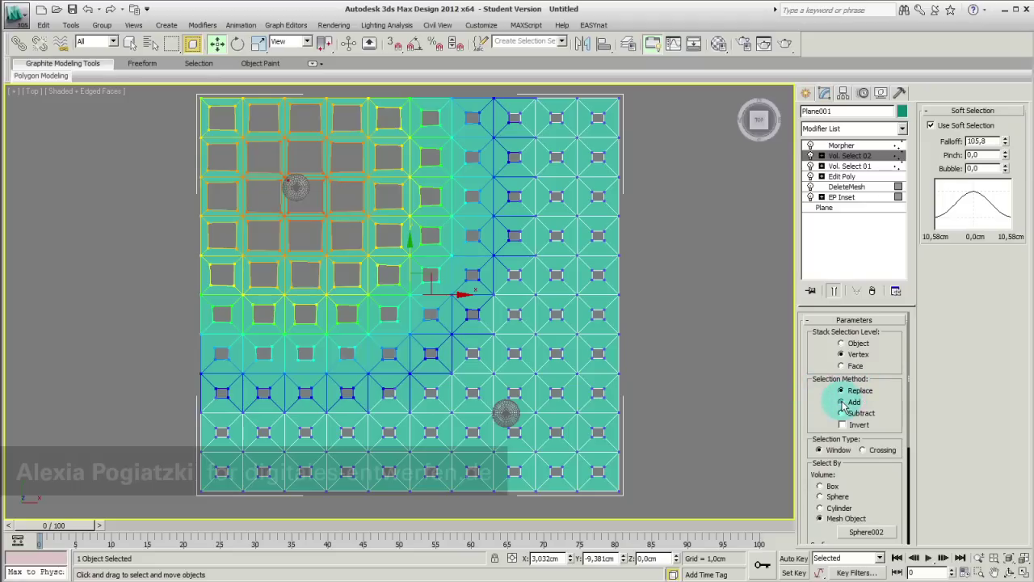
Step: Set Vol. Select 02's Selection Method to Add, then nudge Sphere001 over the grid's lower middle
click(841, 402)
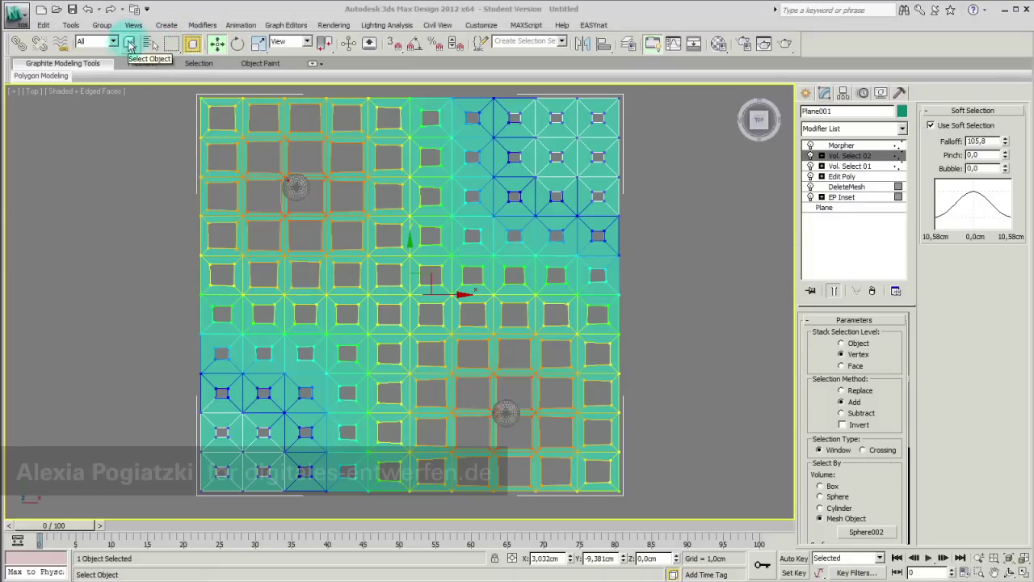
click(505, 414)
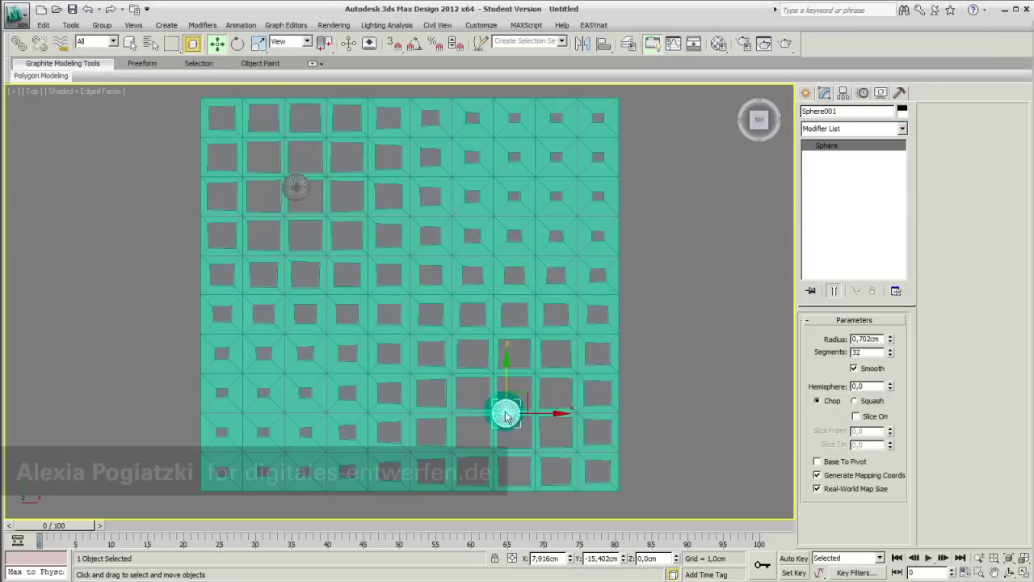
mouse_move(505, 414)
mouse_down()
mouse_move(522, 269)
mouse_move(530, 382)
mouse_move(548, 420)
mouse_move(498, 417)
mouse_move(519, 422)
mouse_up()
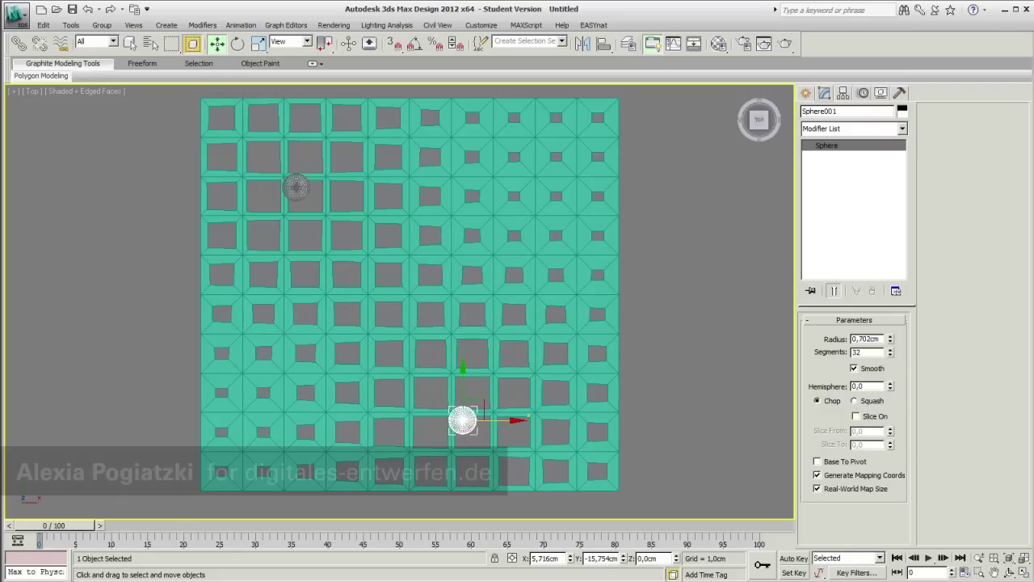